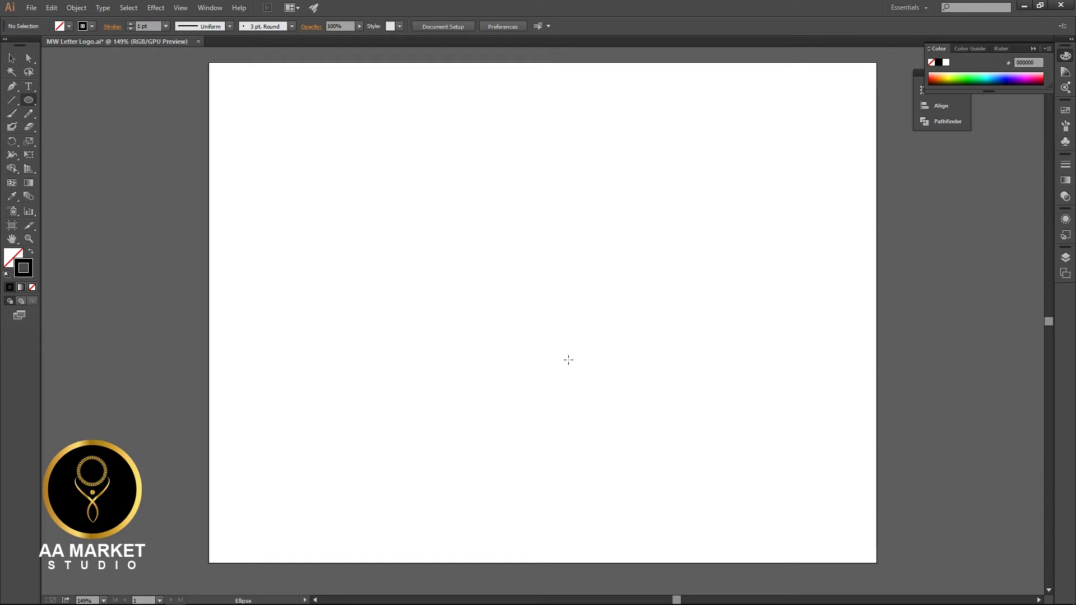
# Step: Draw a circle about 232 px in diameter and a vertical line about 325 px long running through its middle
pyautogui.moveTo(520, 280); pyautogui.dragTo(575, 377)
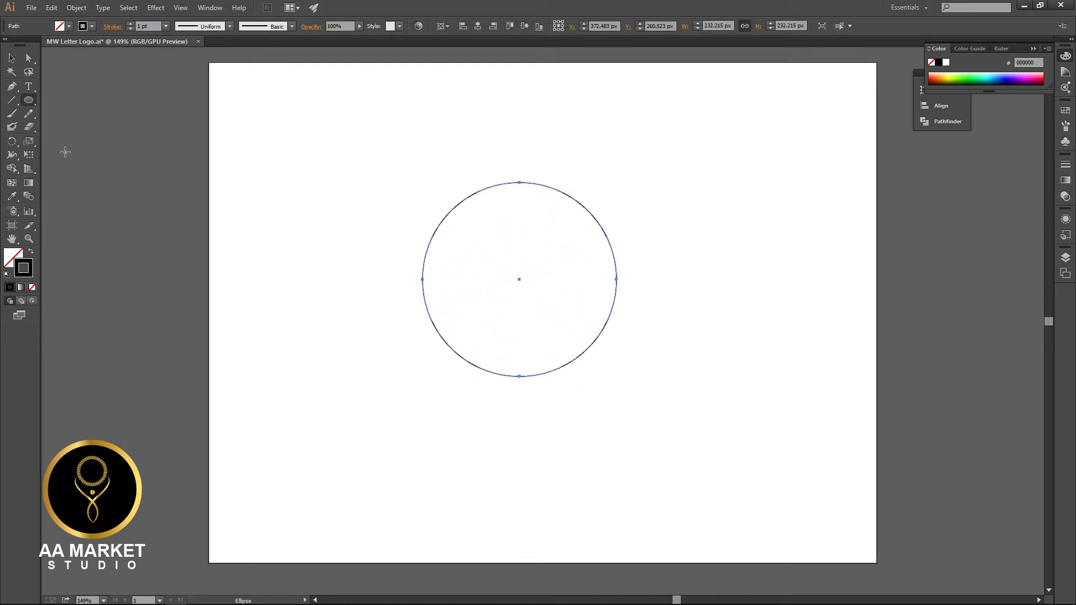
pyautogui.click(12, 100)
pyautogui.moveTo(516, 143); pyautogui.dragTo(523, 423)
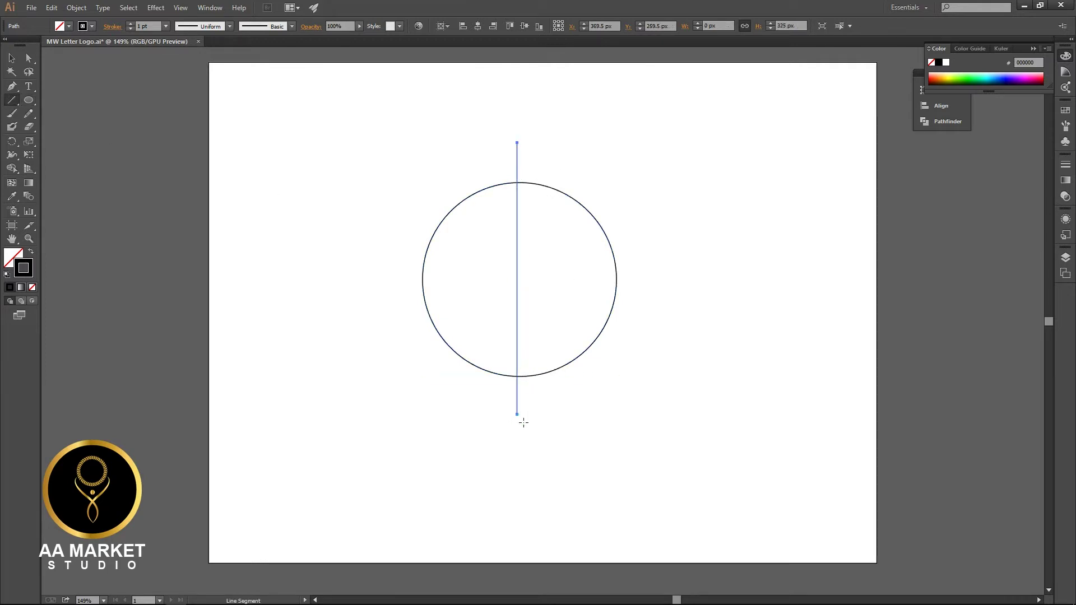
# Step: Align the circle and the vertical line to the centre of the artboard, both horizontally and vertically
pyautogui.press('v')
pyautogui.moveTo(414, 146); pyautogui.dragTo(616, 265)
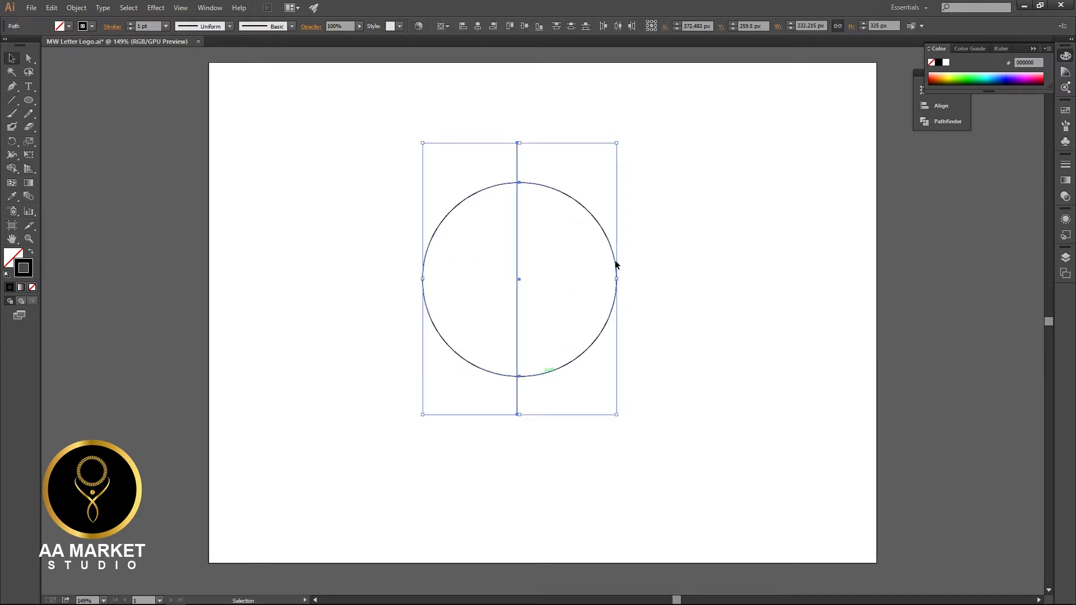
pyautogui.click(477, 26)
pyautogui.click(525, 26)
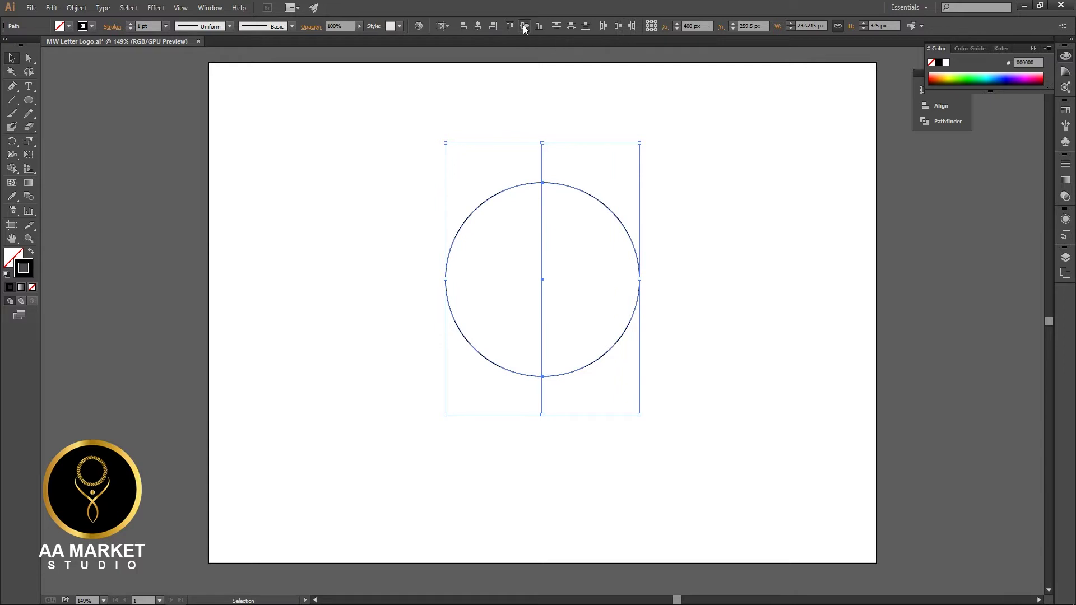
pyautogui.click(753, 236)
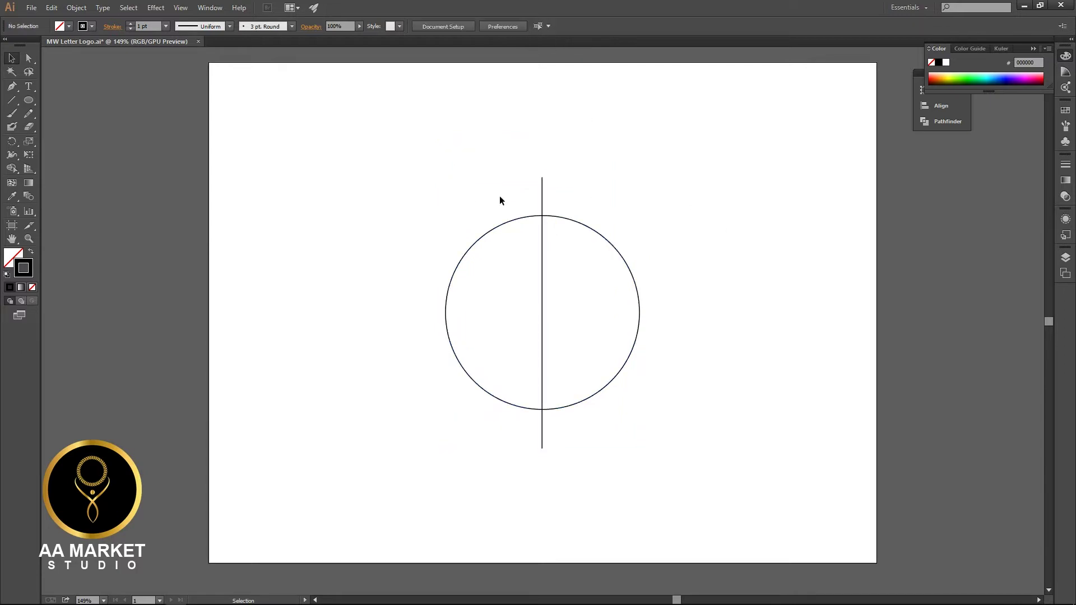
# Step: Split the circle along the vertical line using the Pathfinder Divide operation
pyautogui.moveTo(434, 154); pyautogui.dragTo(679, 443)
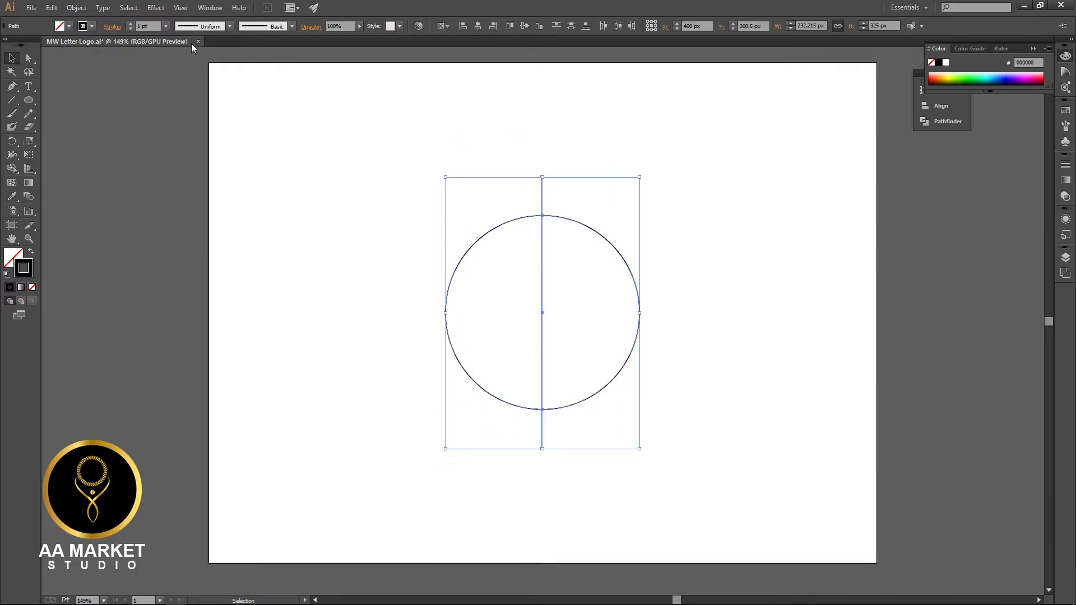
pyautogui.click(166, 27)
pyautogui.click(175, 69)
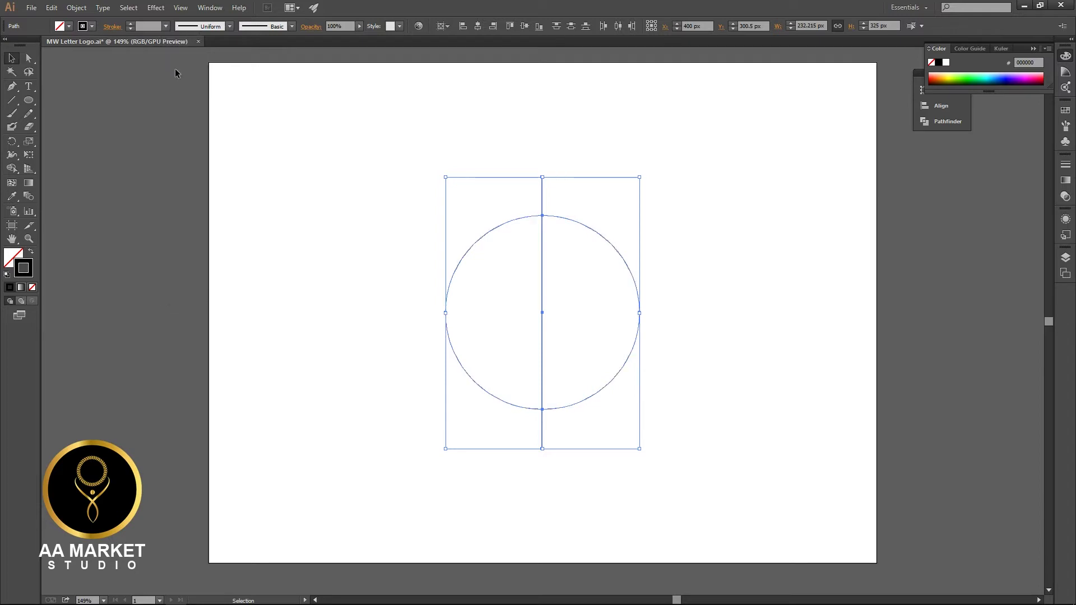
pyautogui.click(479, 27)
pyautogui.click(1034, 48)
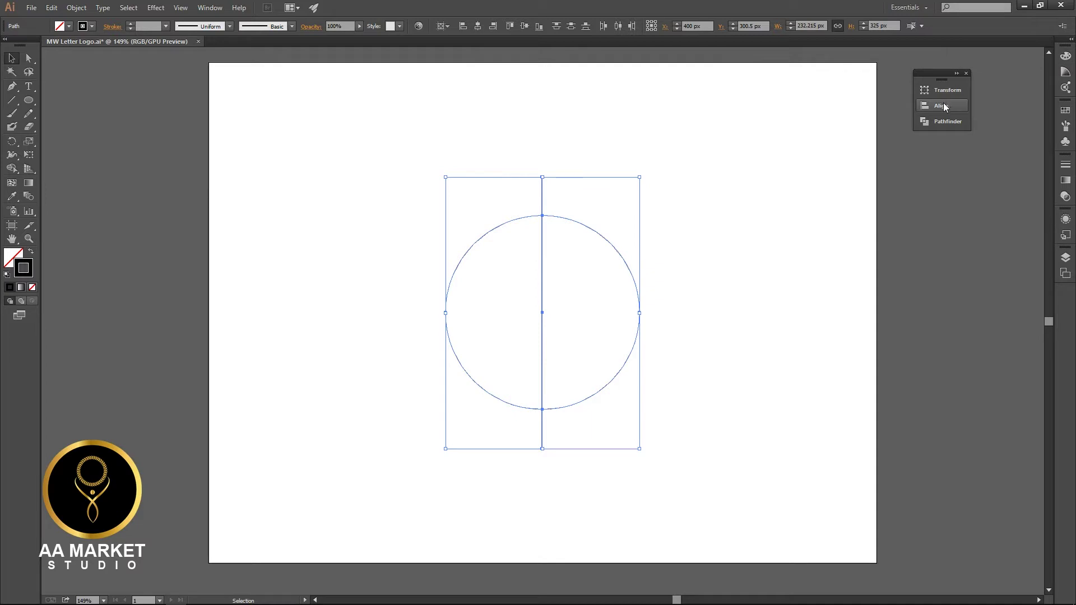
pyautogui.click(949, 121)
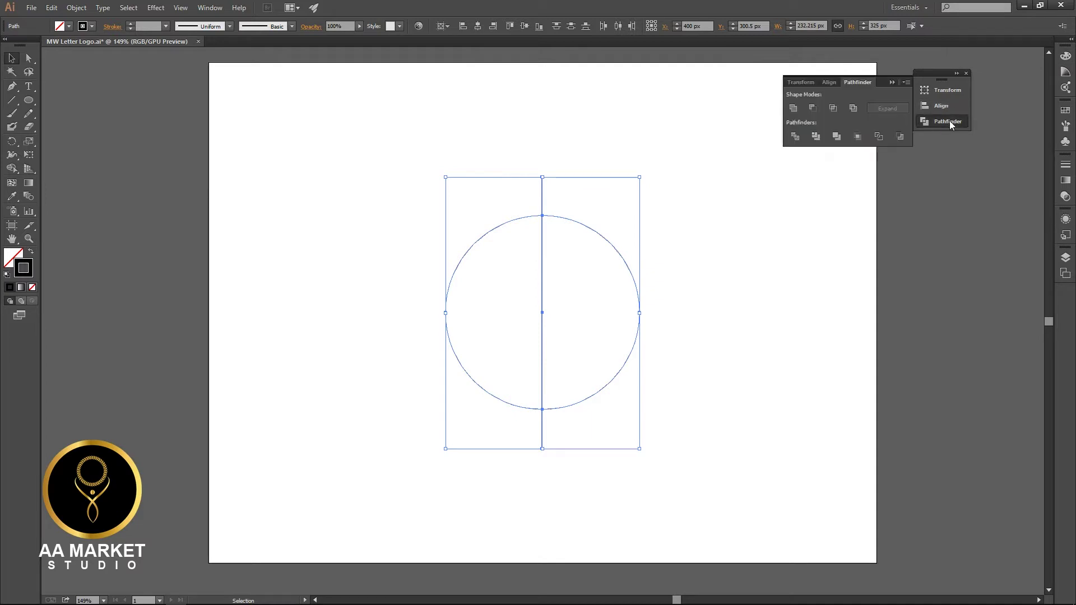
pyautogui.click(796, 137)
pyautogui.click(701, 256)
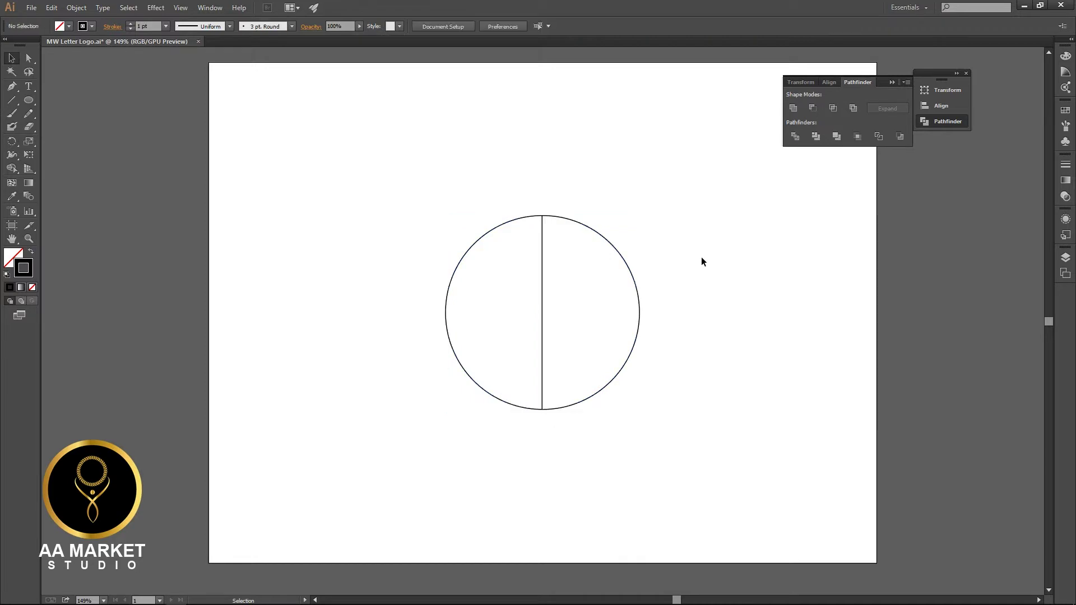
# Step: Delete the right half of the divided circle
pyautogui.click(595, 231)
pyautogui.press('Delete')
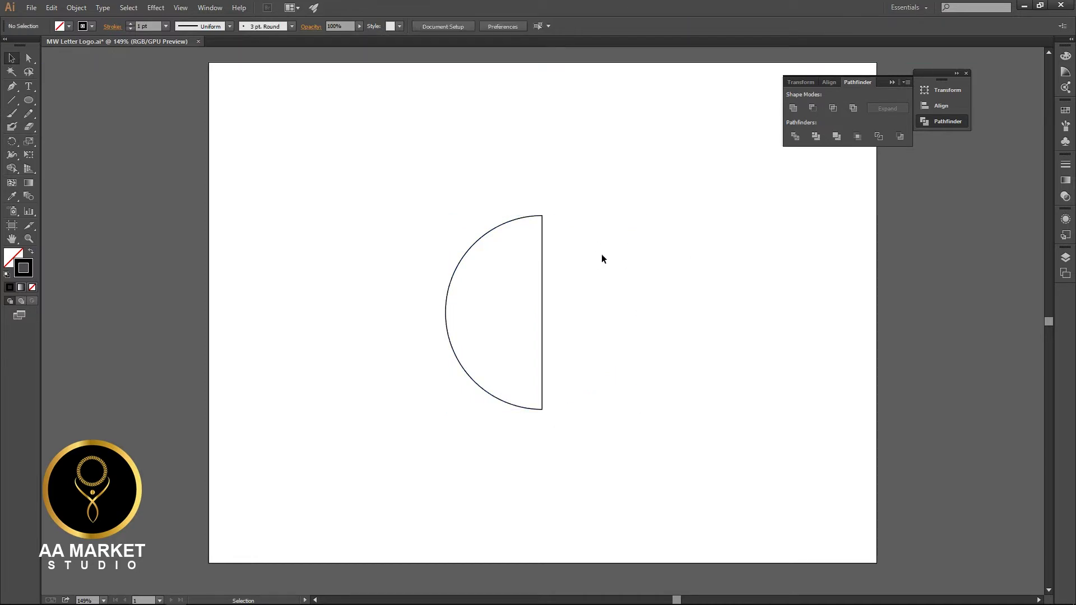
pyautogui.click(542, 260)
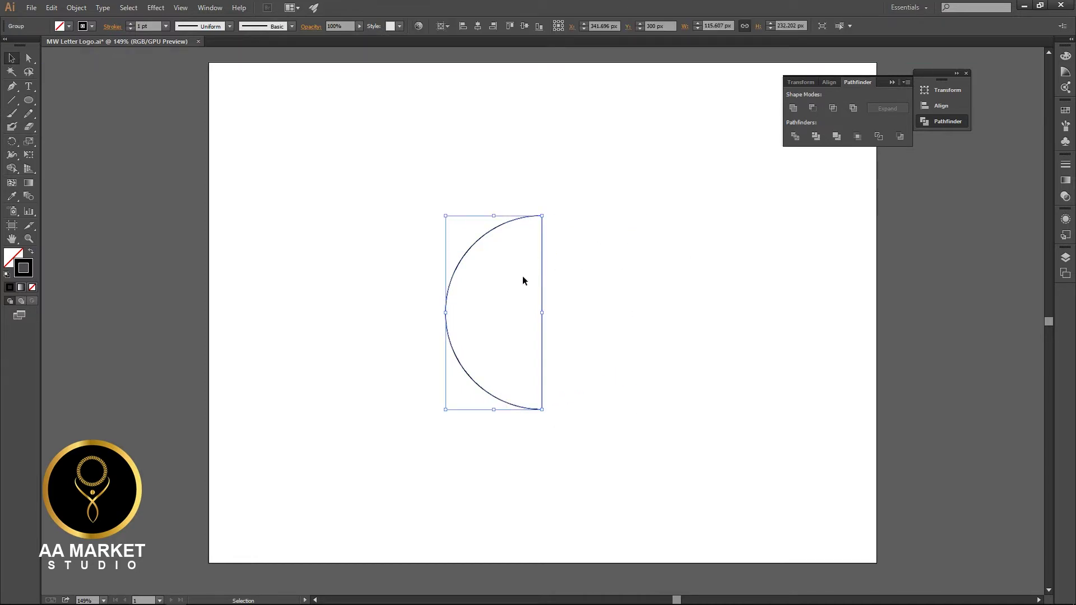
pyautogui.click(343, 257)
# Step: Set the stroke weight of the remaining half circle to 20 pt
pyautogui.click(12, 99)
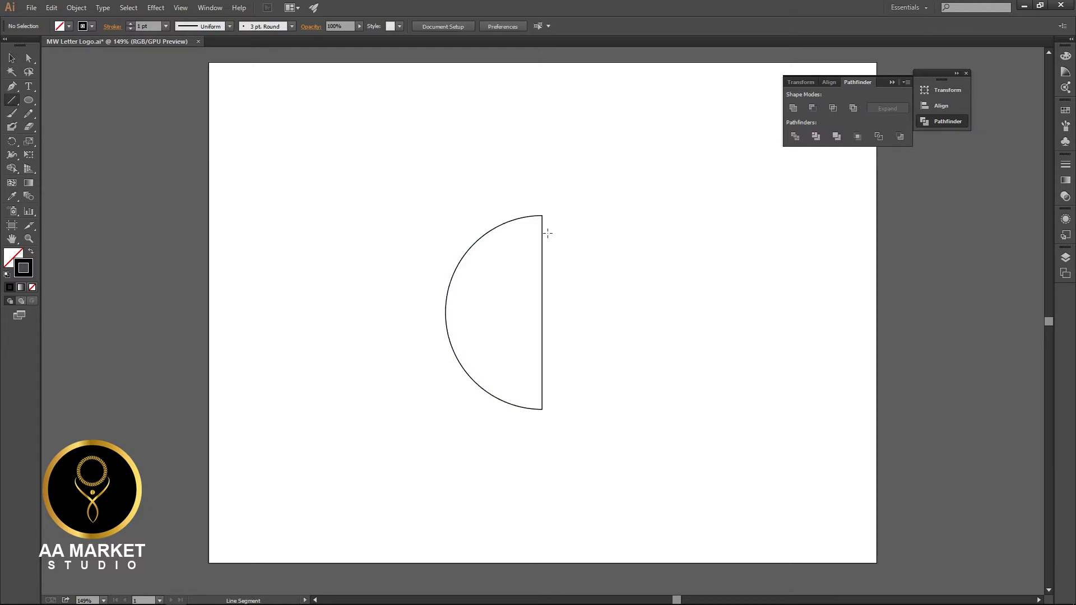
pyautogui.press('v')
pyautogui.click(480, 240)
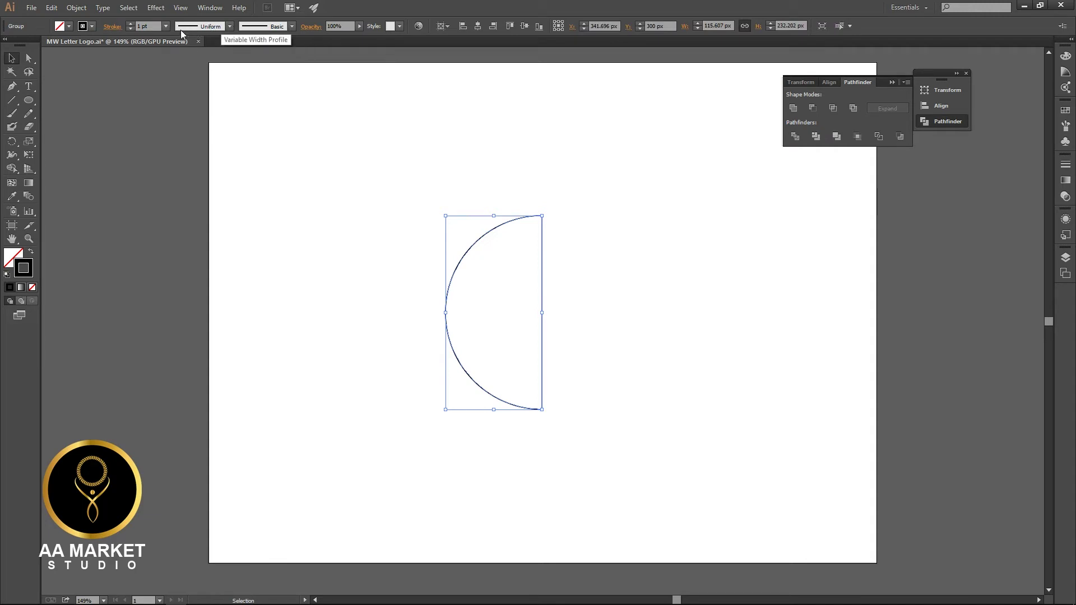
pyautogui.click(161, 163)
pyautogui.click(497, 227)
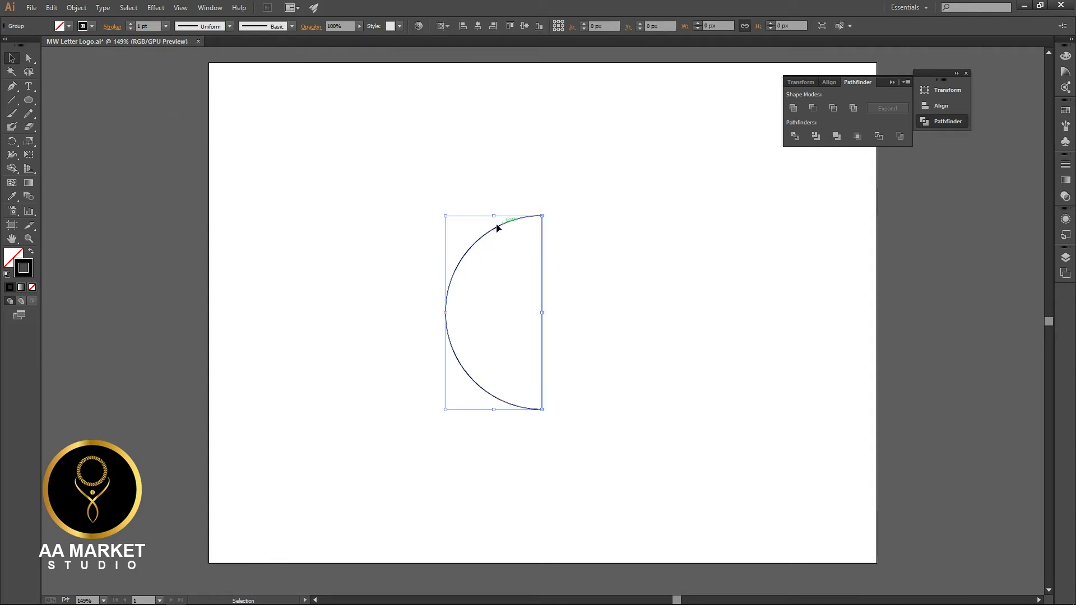
pyautogui.click(143, 24)
pyautogui.write('3')
pyautogui.press('Return')
pyautogui.press('Up')
pyautogui.press('Up')
pyautogui.press('Up')
pyautogui.press('Up')
pyautogui.press('Up')
pyautogui.press('Up')
pyautogui.press('Up')
pyautogui.press('Up')
pyautogui.press('Up')
pyautogui.press('Up')
pyautogui.press('Up')
pyautogui.press('Up')
pyautogui.press('Up')
pyautogui.press('Up')
pyautogui.press('Up')
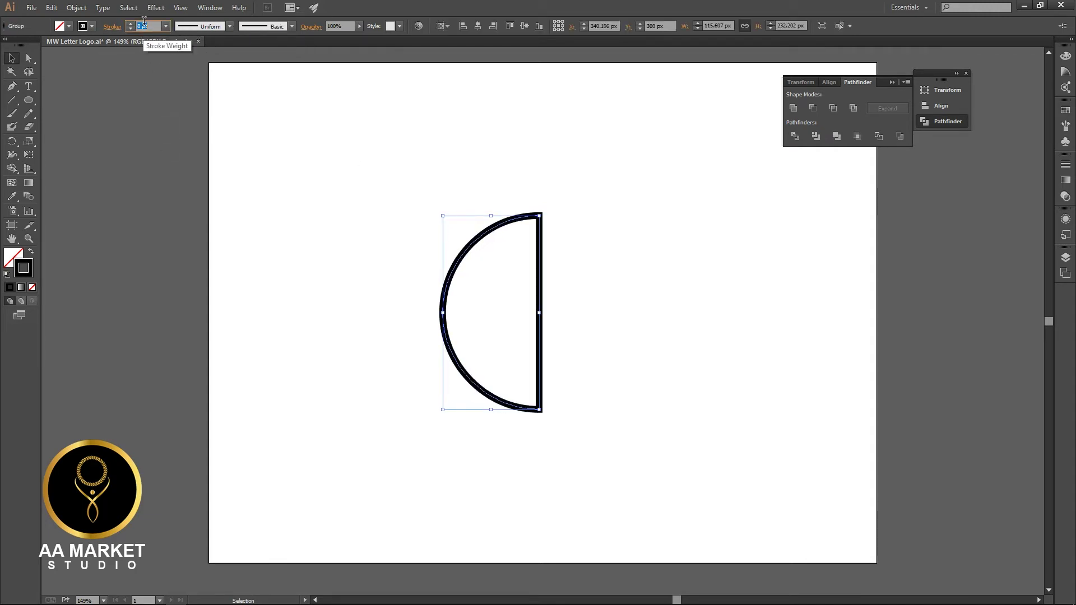
pyautogui.press('Up')
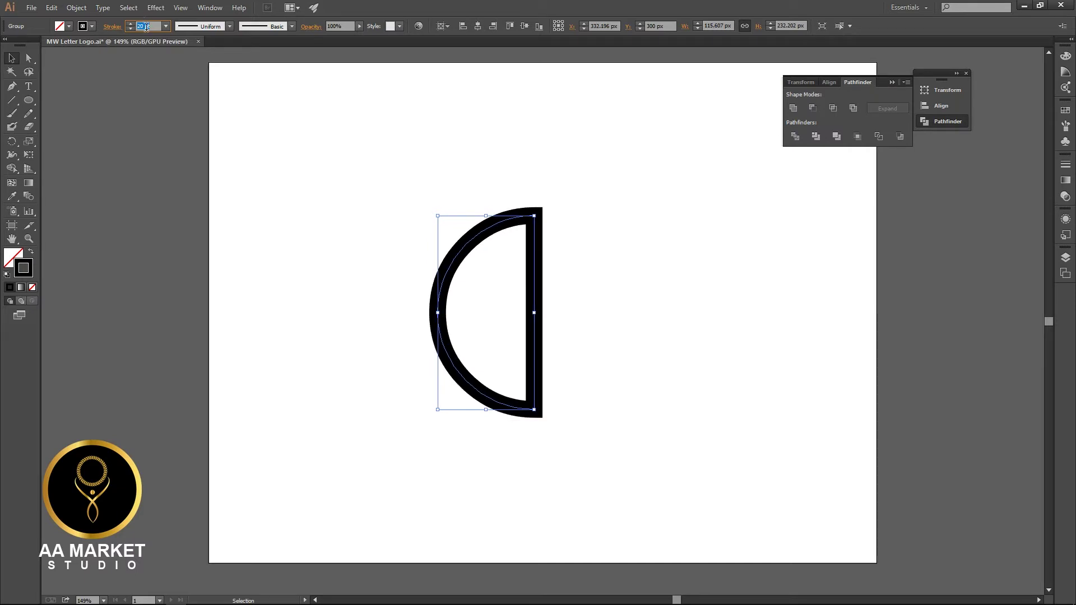
pyautogui.click(250, 176)
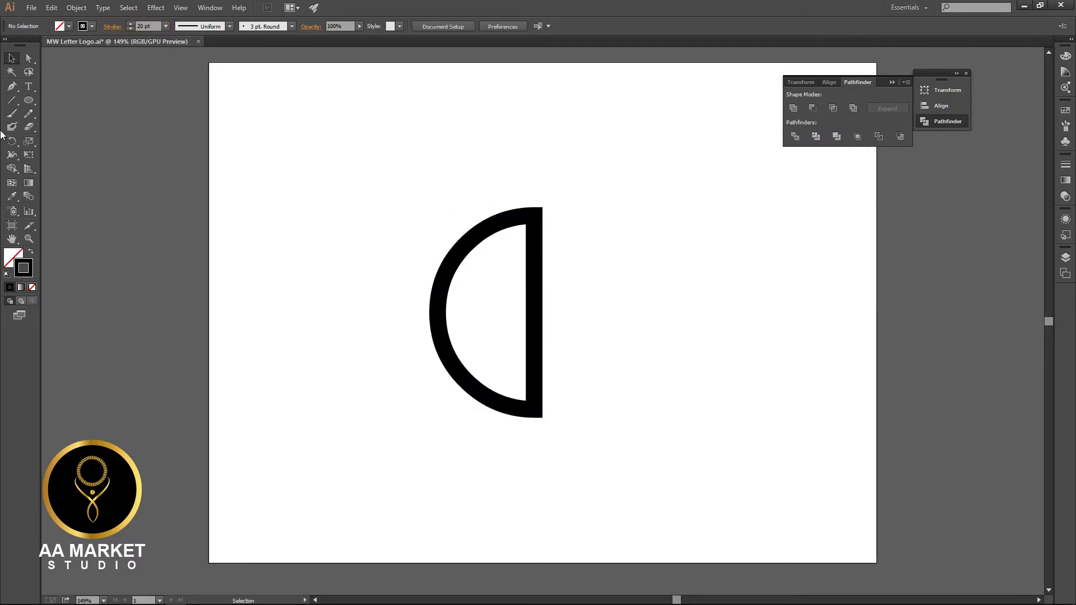
# Step: Draw a 20 pt vertical line about 204 px long through the half circle's upper arc, ending inside the shape
pyautogui.click(12, 100)
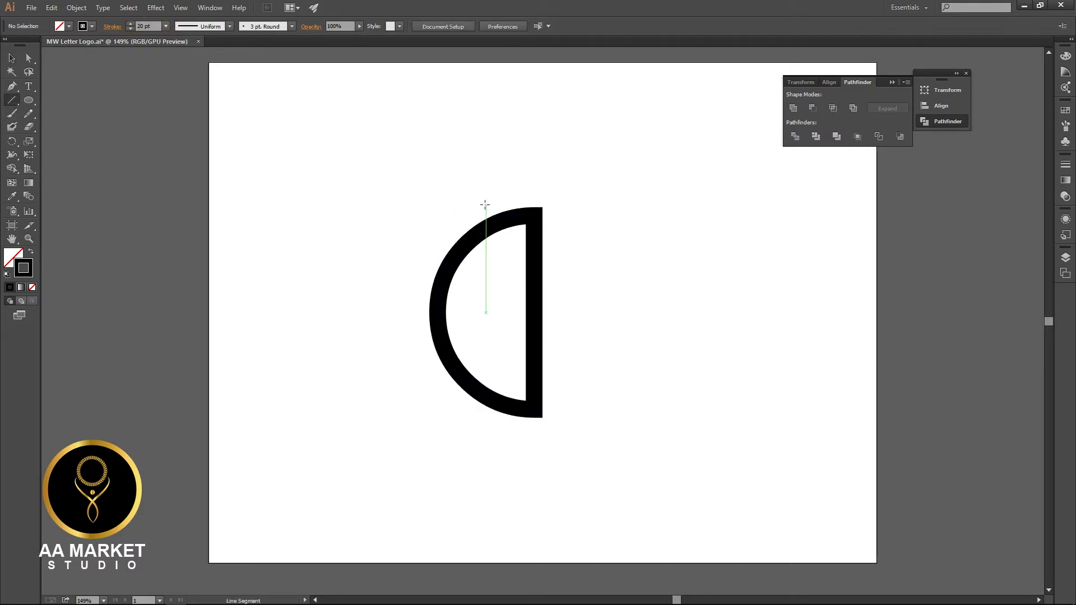
pyautogui.moveTo(486, 184); pyautogui.dragTo(488, 354)
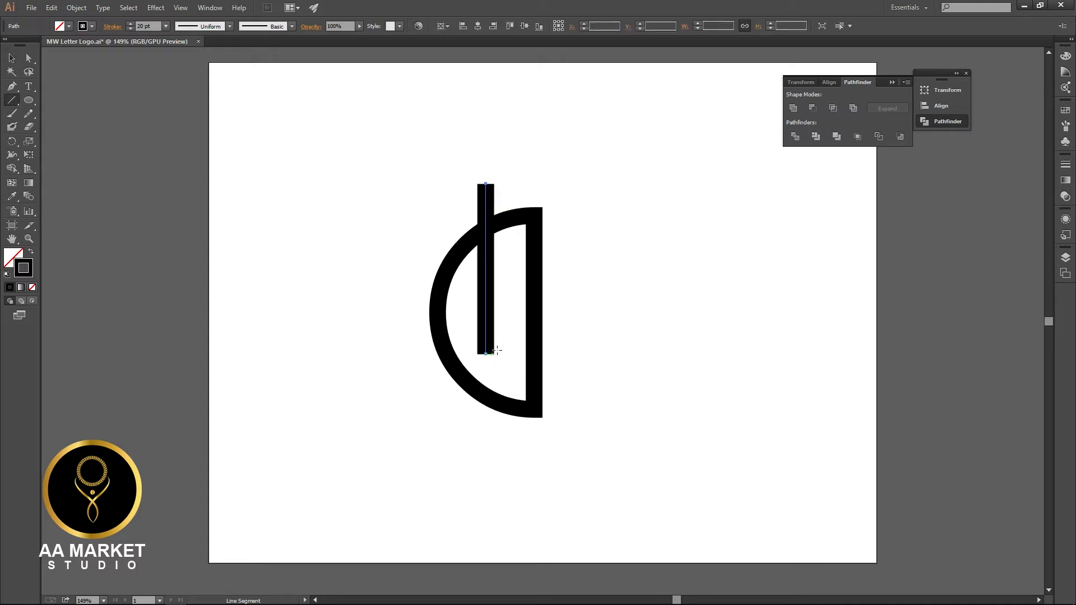
pyautogui.press('v')
pyautogui.click(597, 323)
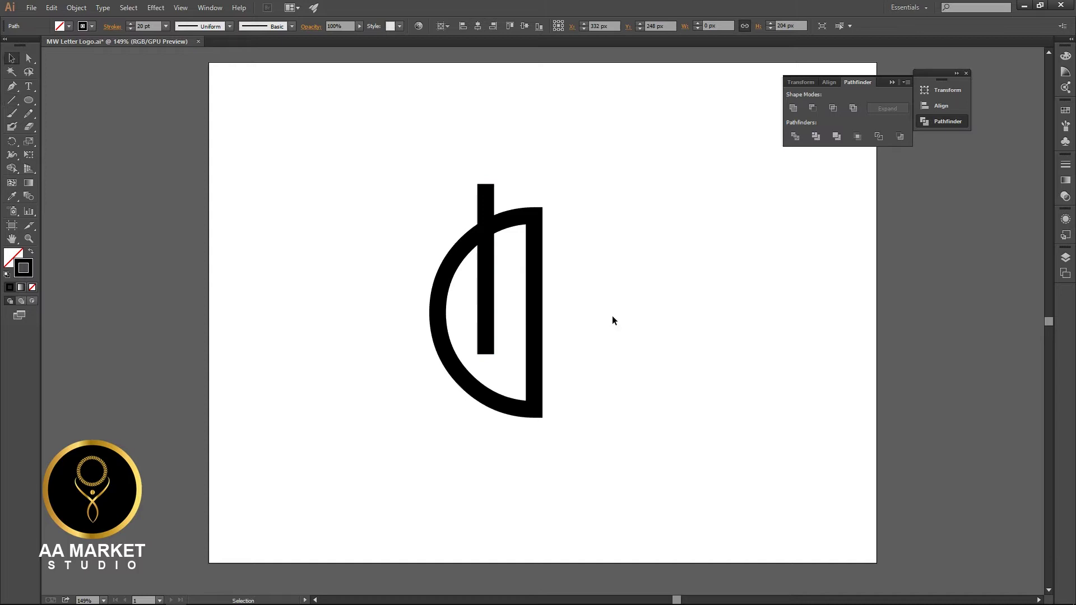
# Step: Shift the inner vertical bar slightly right and down to about X 336 px, Y 256 px
pyautogui.click(486, 205)
pyautogui.moveTo(486, 204); pyautogui.dragTo(486, 212)
pyautogui.click(640, 267)
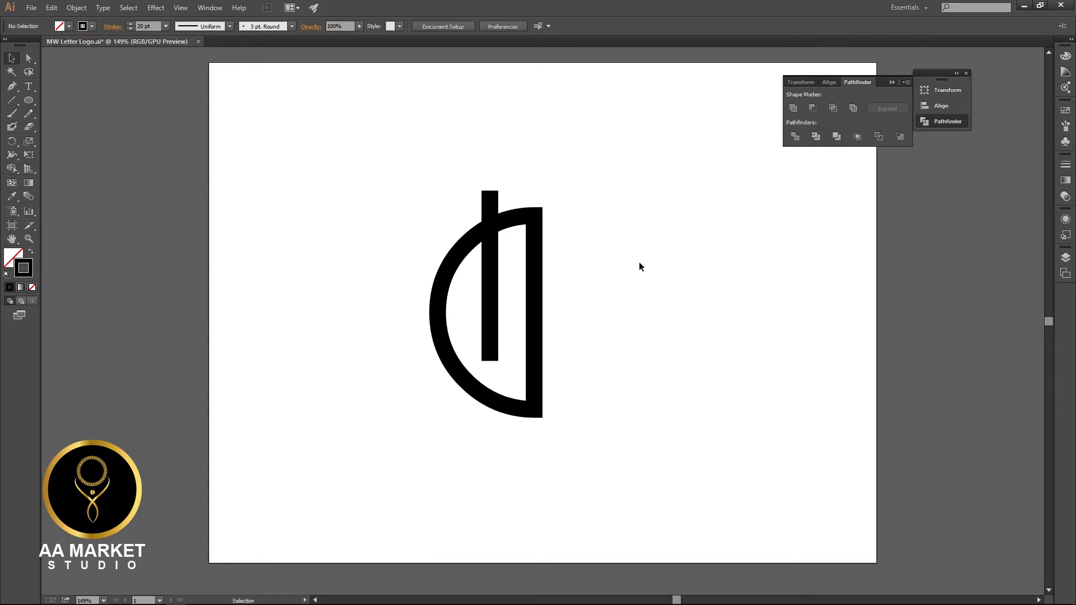
pyautogui.click(489, 283)
pyautogui.click(656, 295)
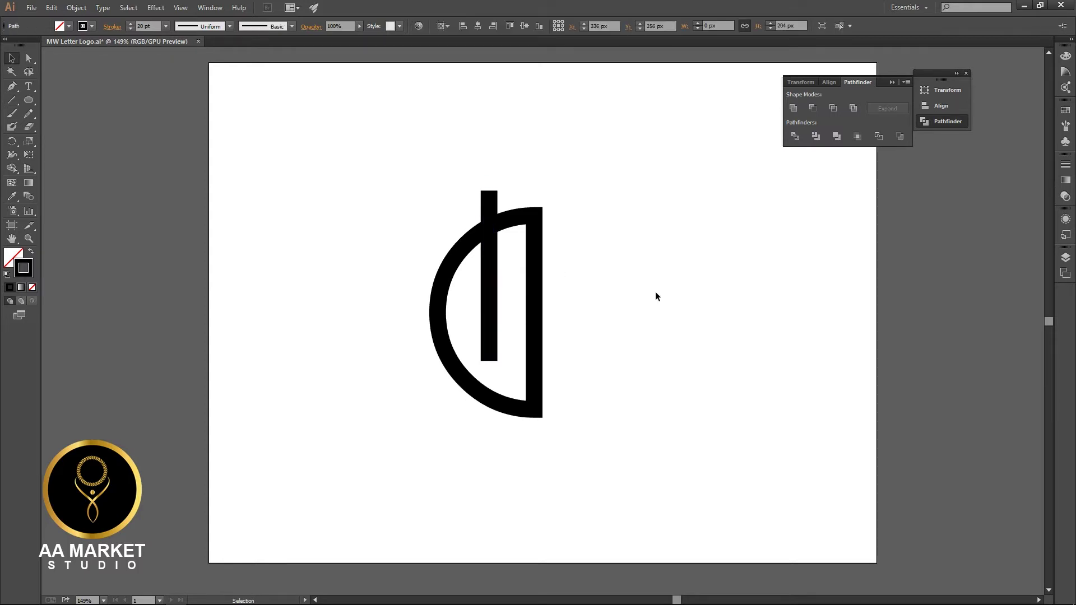
# Step: Expand the fill and stroke of both the half circle and the inner bar
pyautogui.moveTo(414, 167); pyautogui.dragTo(577, 397)
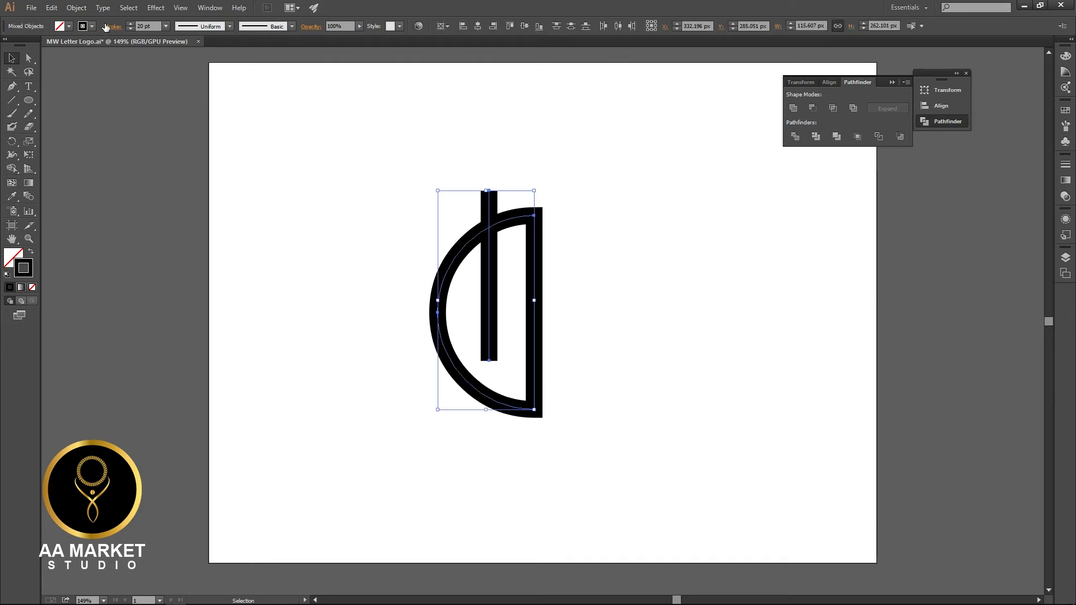
pyautogui.click(74, 8)
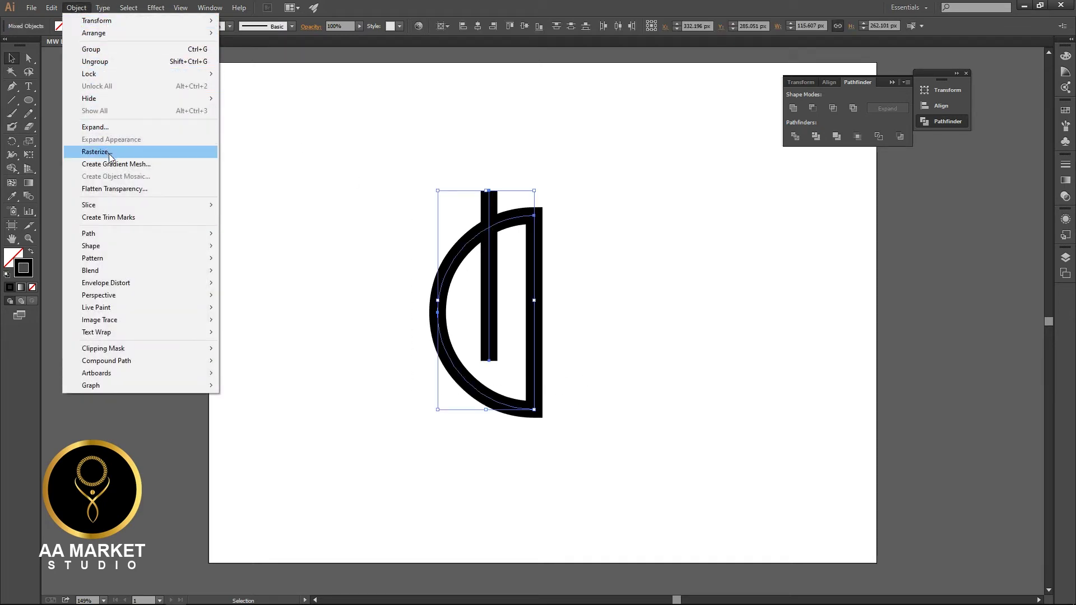
pyautogui.click(102, 127)
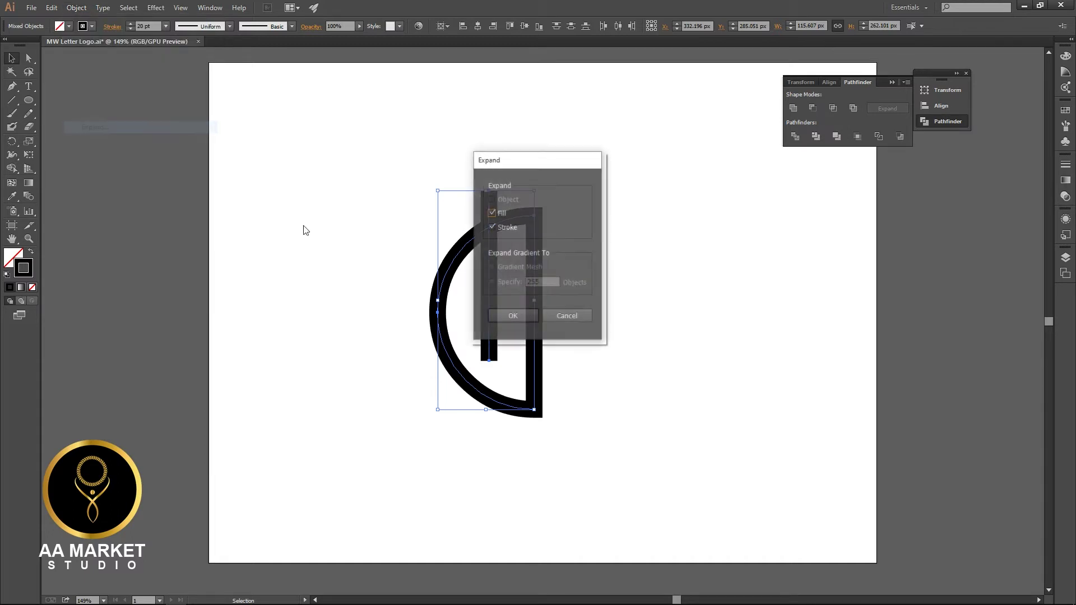
pyautogui.click(513, 315)
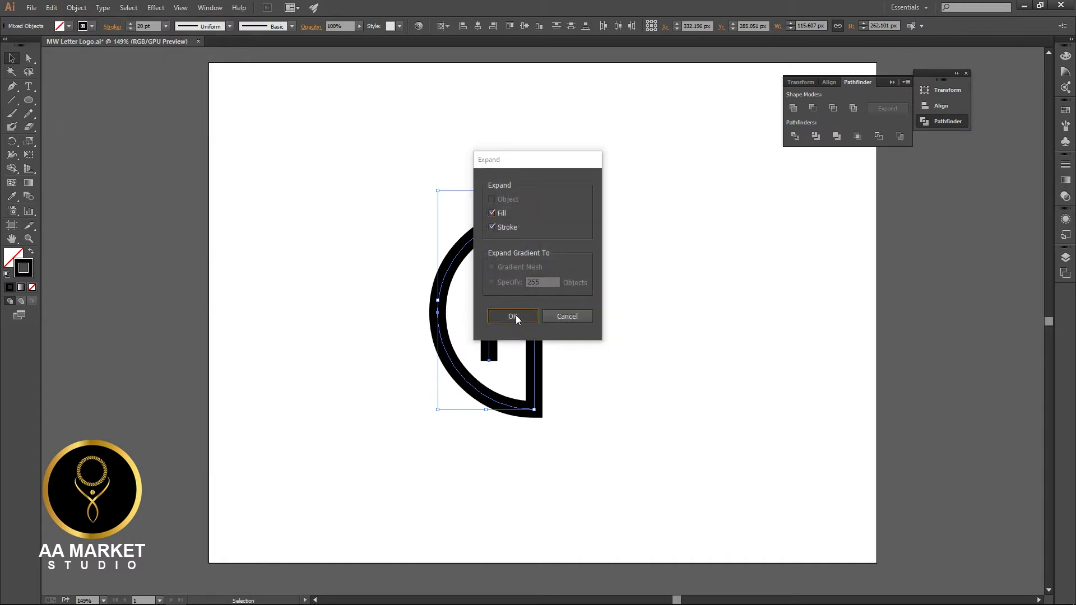
pyautogui.click(637, 344)
# Step: Use the Shape Builder to remove the bar's end protruding above the arc and merge the bar with the half circle
pyautogui.moveTo(421, 195); pyautogui.dragTo(566, 384)
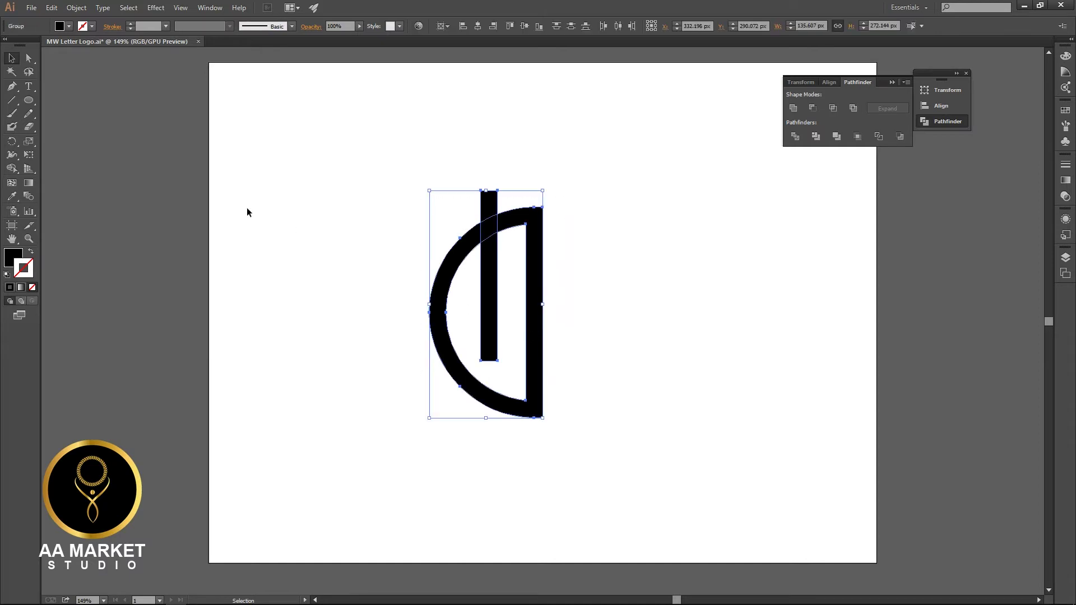
pyautogui.click(12, 168)
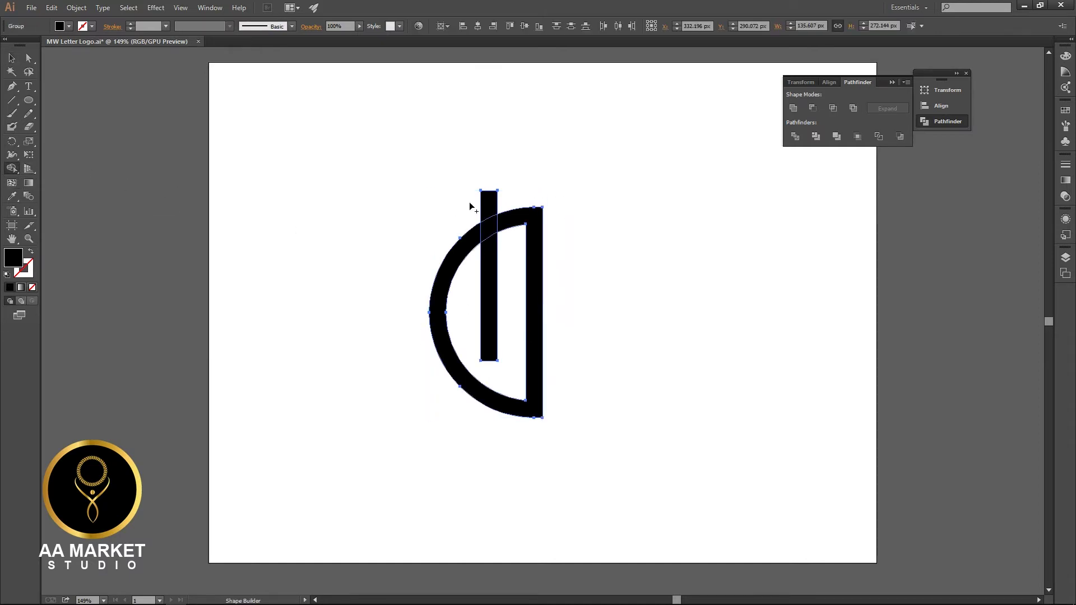
pyautogui.keyDown('alt'); pyautogui.click(489, 203); pyautogui.keyUp('alt')
pyautogui.moveTo(443, 231); pyautogui.dragTo(493, 241)
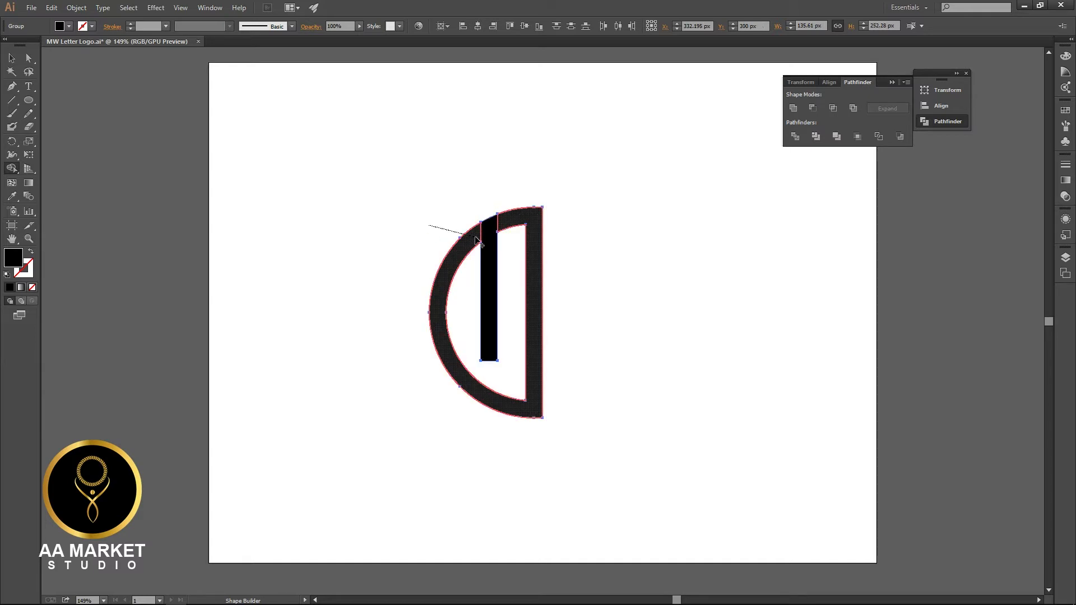
pyautogui.moveTo(512, 204); pyautogui.dragTo(487, 252)
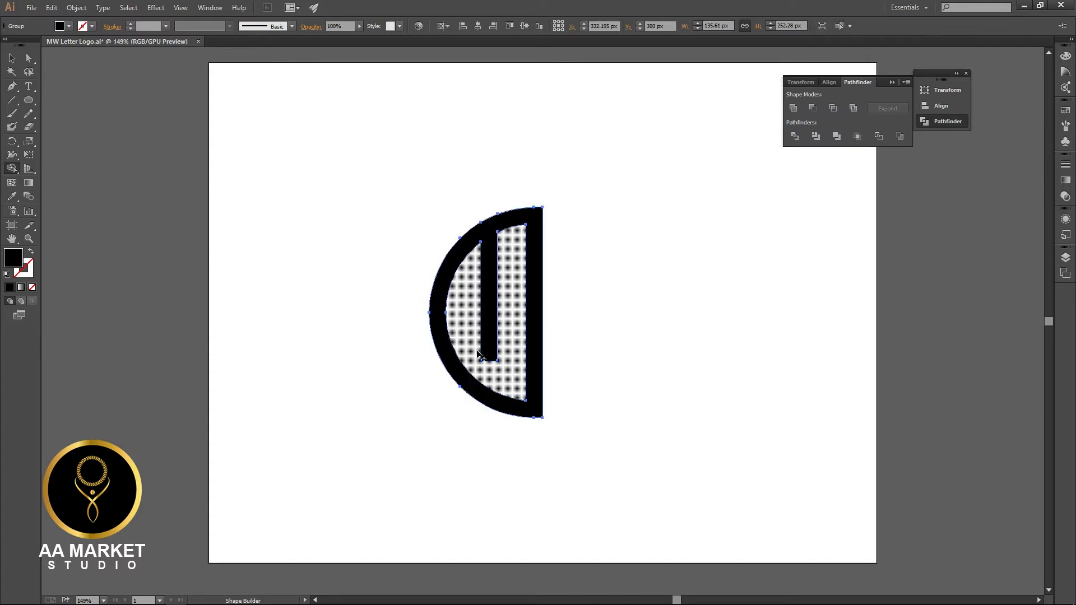
pyautogui.press('v')
pyautogui.click(370, 383)
# Step: Make two vertical Knife cuts through the lower arc, one at the straight stem's inner edge and one slightly left of it
pyautogui.click(536, 399)
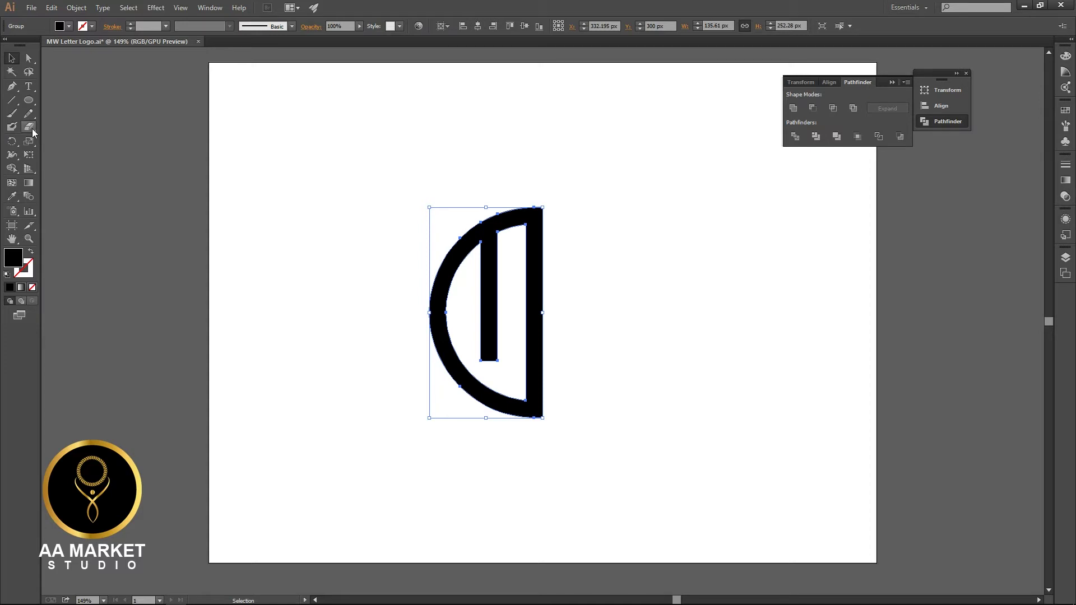
pyautogui.moveTo(31, 129); pyautogui.dragTo(62, 153)
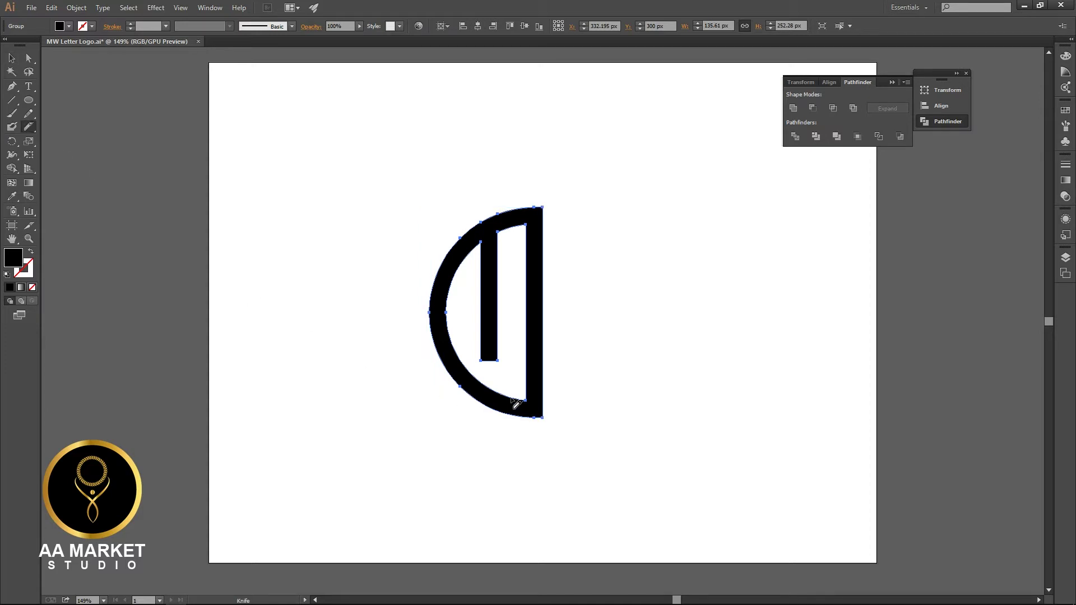
pyautogui.scroll(2, 513, 377)
pyautogui.press('alt')
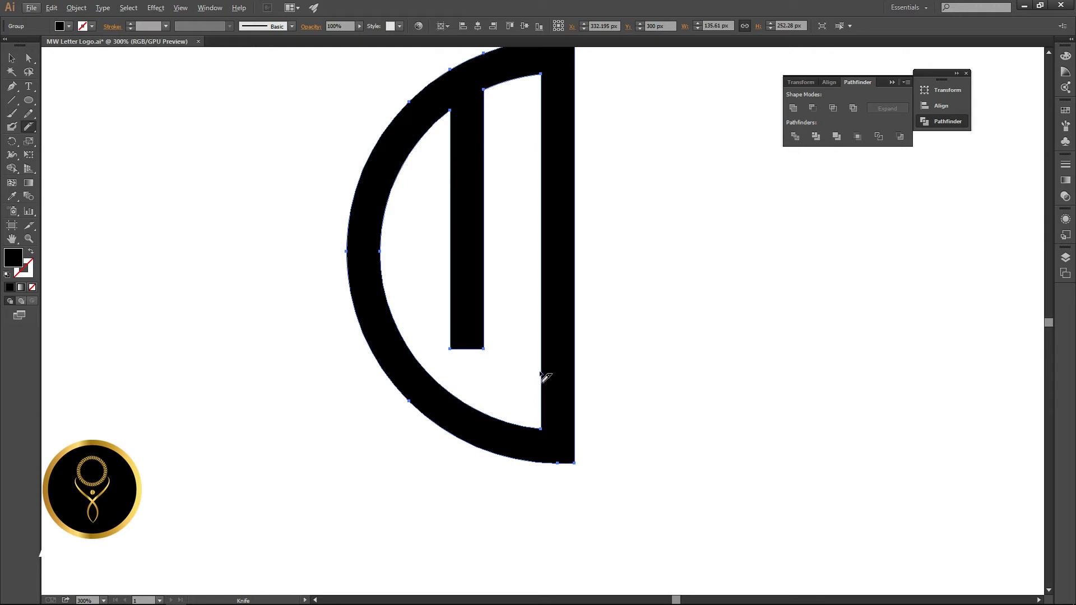
pyautogui.moveTo(542, 371); pyautogui.dragTo(565, 511)
pyautogui.moveTo(517, 393); pyautogui.dragTo(526, 547)
pyautogui.press('v')
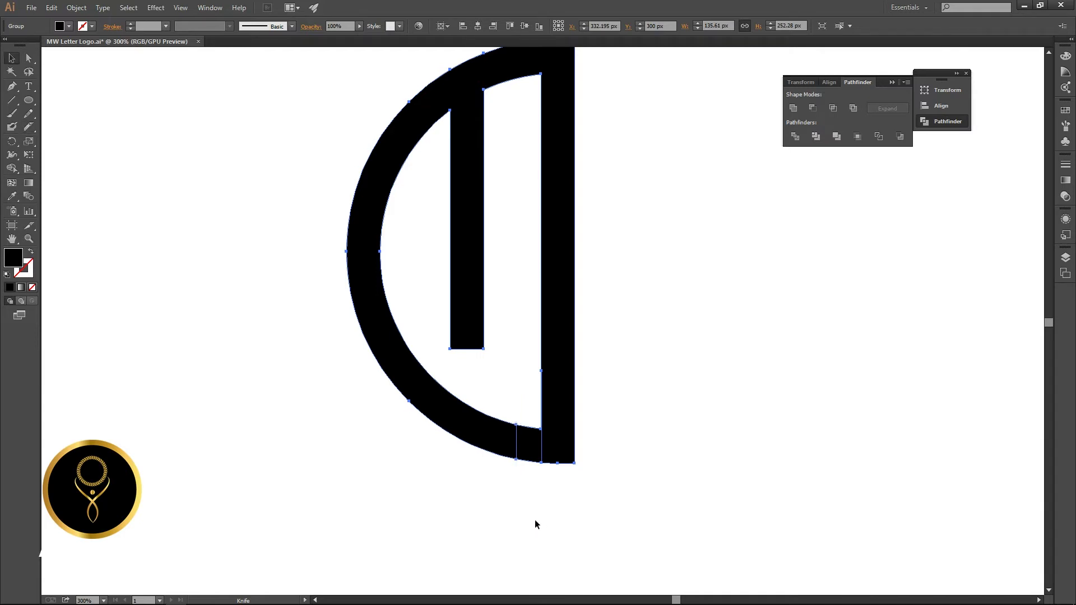
# Step: Recut the lower arc with a vertical Knife cut exactly flush with the straight stem's inner edge
pyautogui.doubleClick(530, 450)
pyautogui.doubleClick(530, 451)
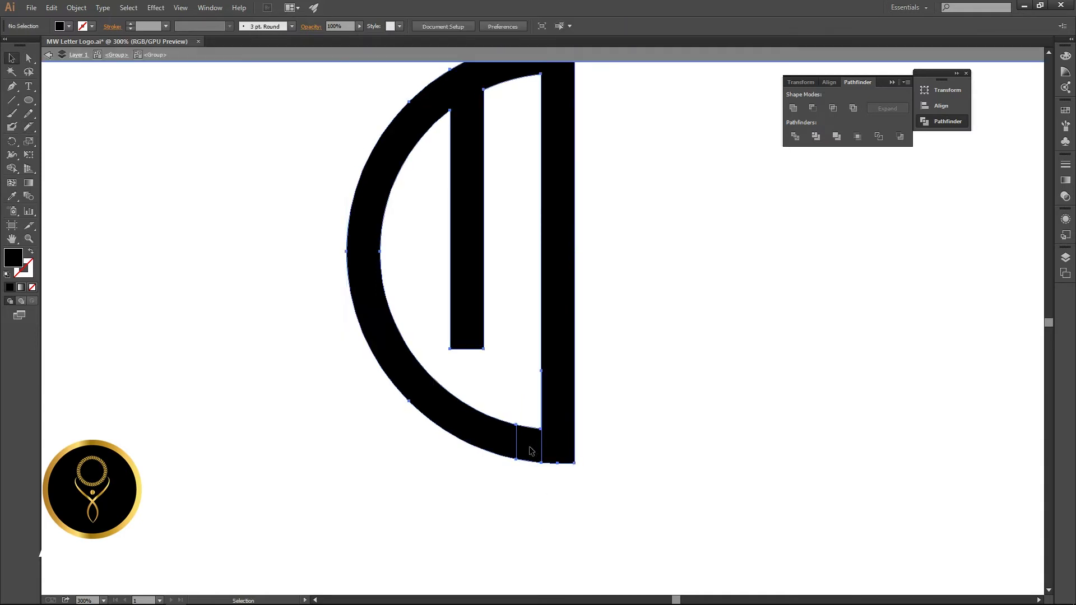
pyautogui.click(252, 398)
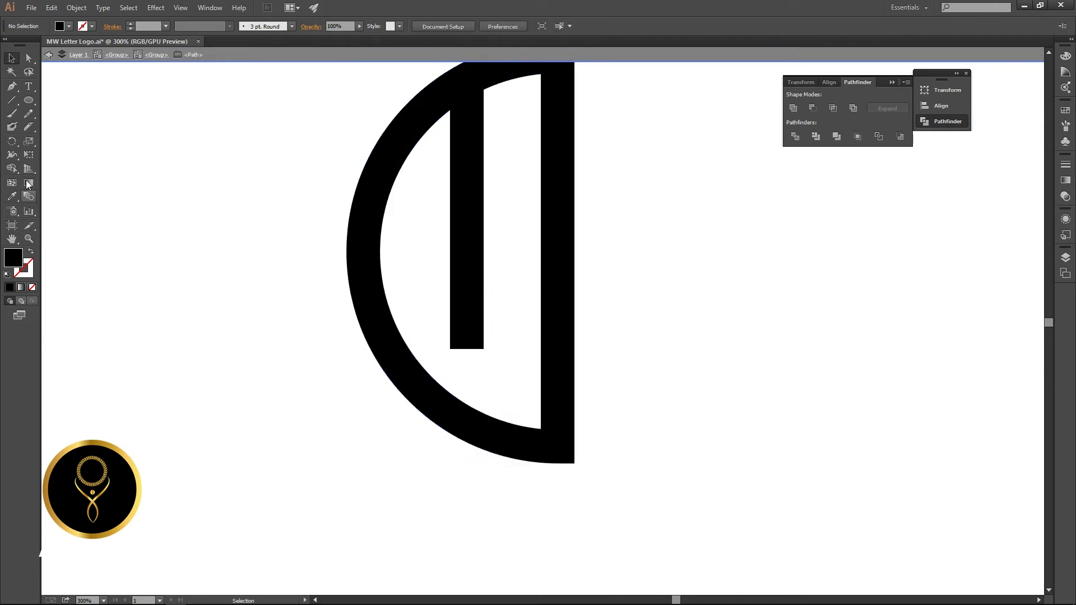
pyautogui.click(29, 126)
pyautogui.scroll(4, 538, 444)
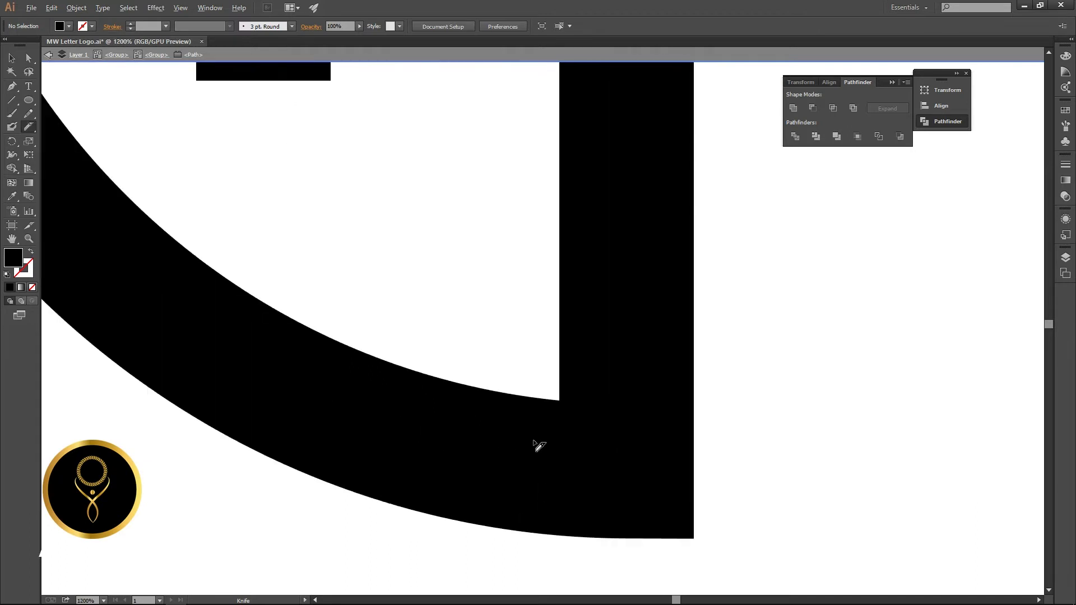
pyautogui.moveTo(548, 456); pyautogui.dragTo(543, 460)
pyautogui.scroll(-2, 528, 466)
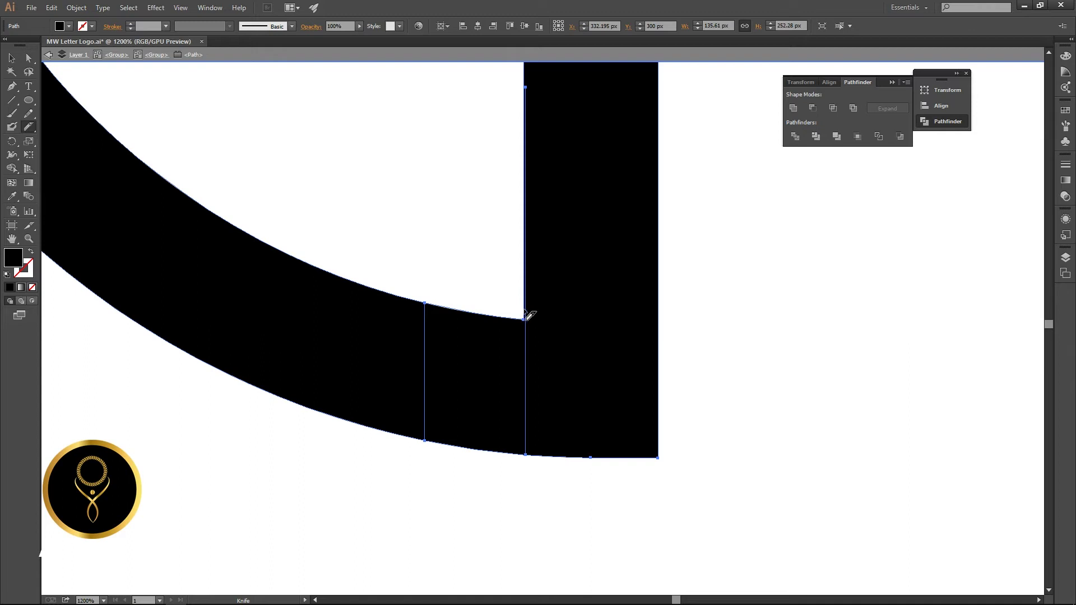
pyautogui.moveTo(524, 318); pyautogui.dragTo(523, 482)
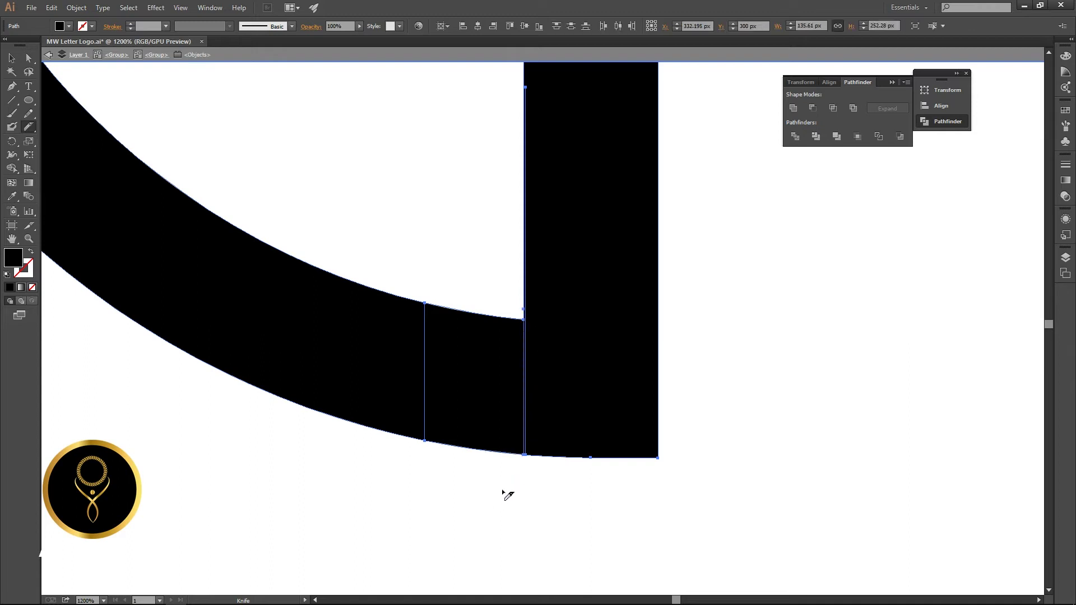
# Step: Delete the arc segment between the two cuts to open a gap beside the stem, and exit isolation mode
pyautogui.press('v')
pyautogui.click(511, 484)
pyautogui.click(476, 365)
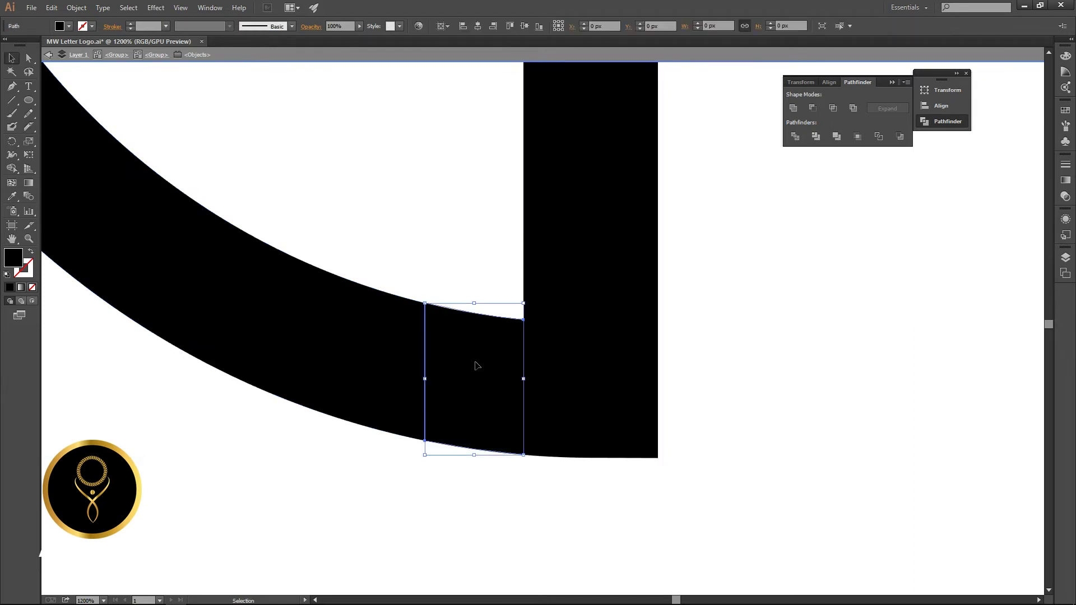
pyautogui.press('Delete')
pyautogui.doubleClick(471, 364)
pyautogui.scroll(-2, 471, 369)
pyautogui.scroll(-4, 471, 369)
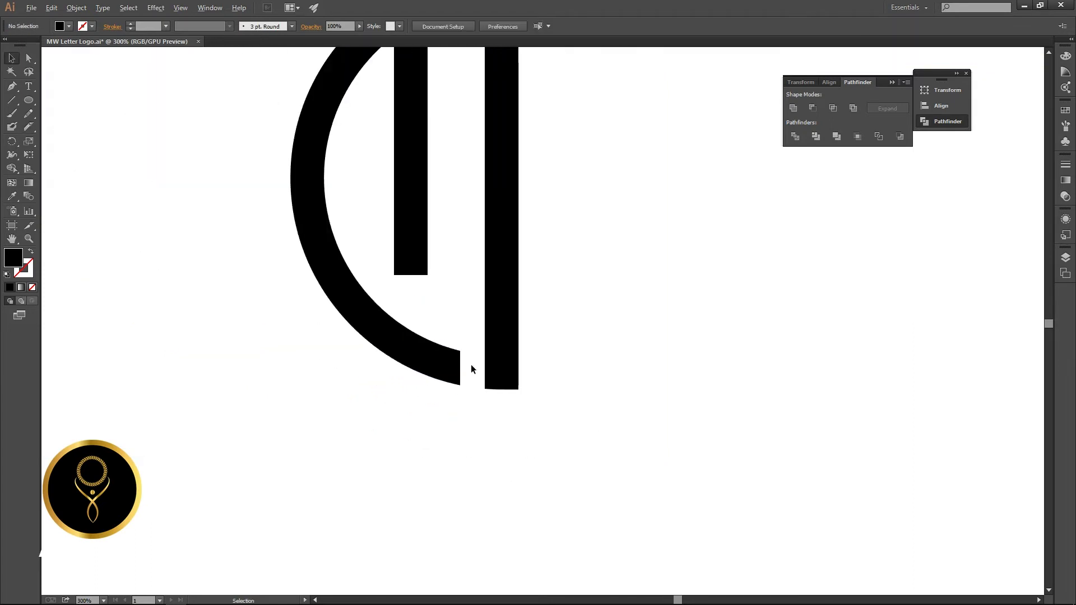
pyautogui.scroll(2, 471, 367)
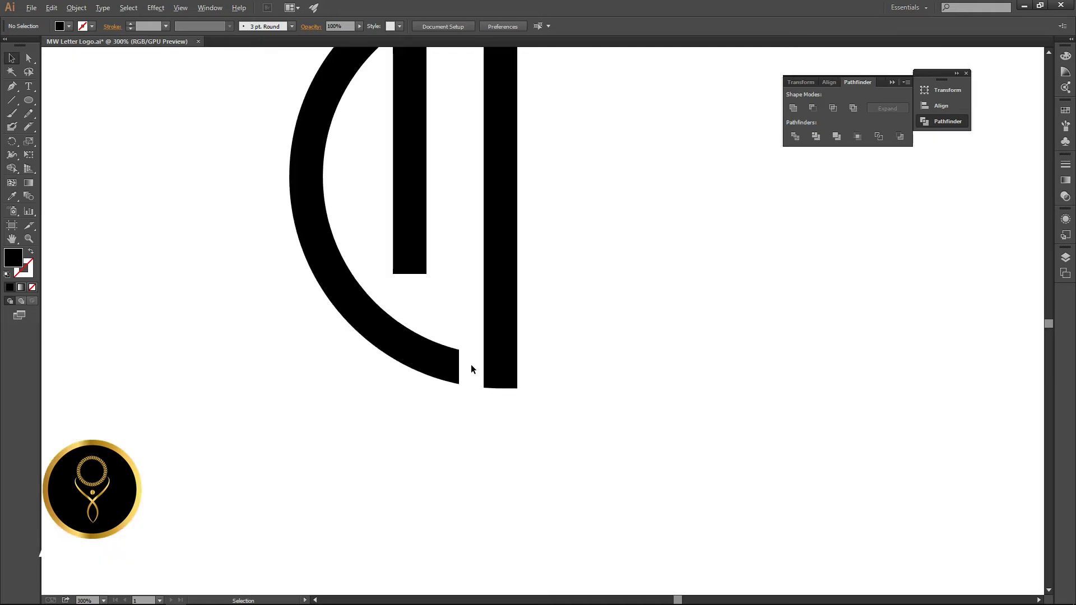
# Step: Widen the gap by slicing a thin vertical piece off the lower arc's end with the Knife and deleting it
pyautogui.click(348, 342)
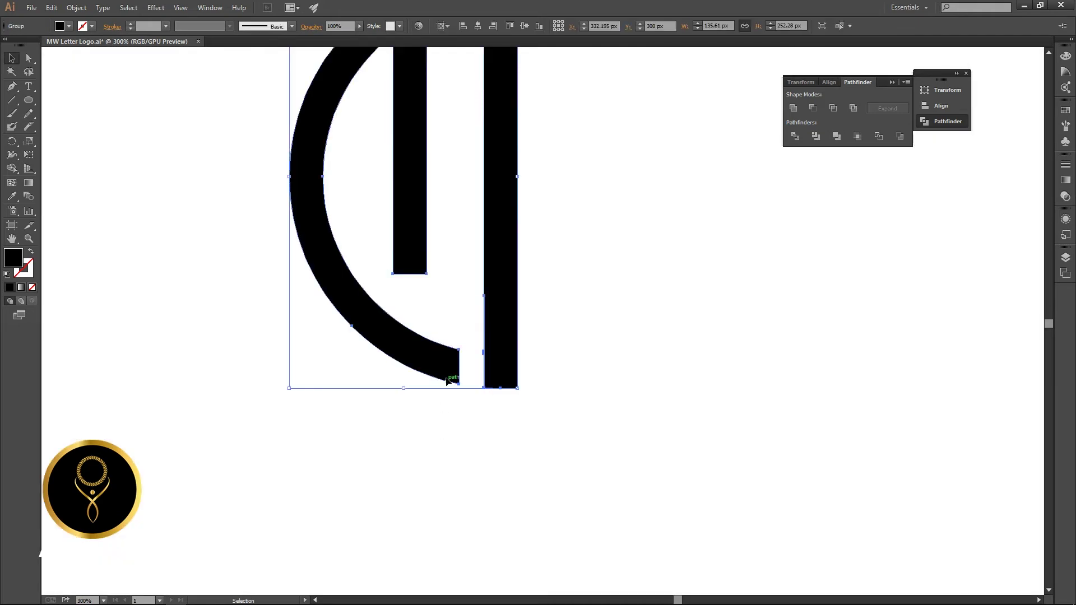
pyautogui.click(28, 125)
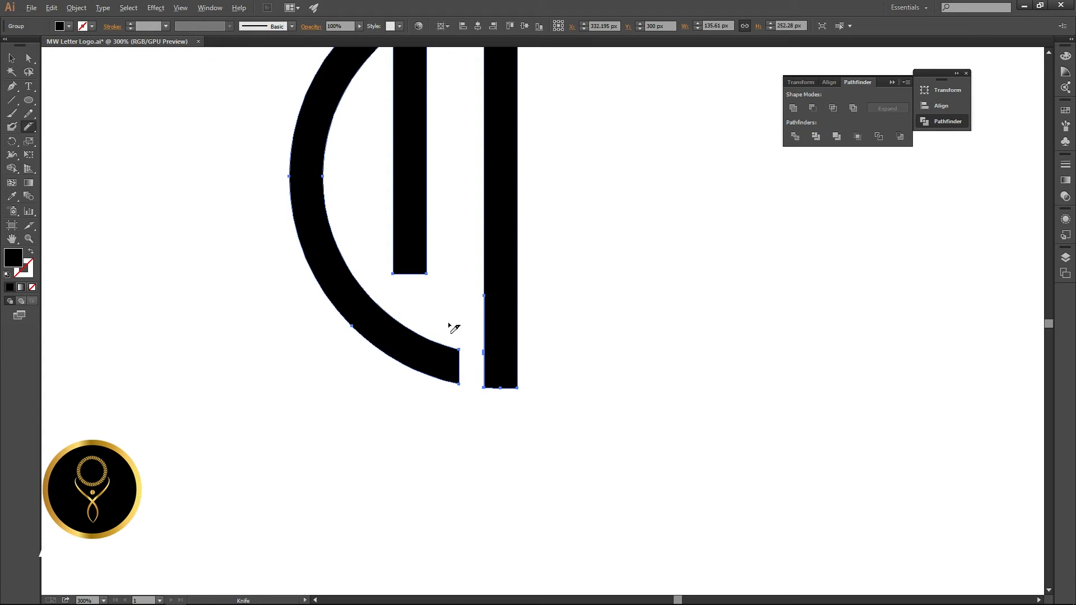
pyautogui.moveTo(452, 324); pyautogui.dragTo(453, 456)
pyautogui.press('v')
pyautogui.click(455, 370)
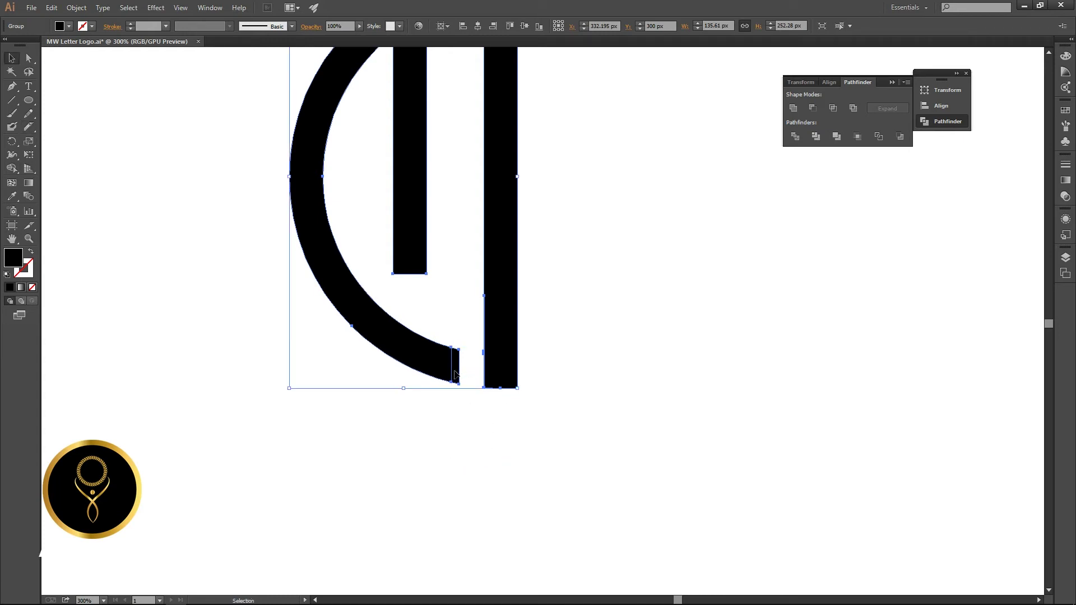
pyautogui.doubleClick(455, 370)
pyautogui.click(455, 367)
pyautogui.press('Delete')
pyautogui.doubleClick(465, 460)
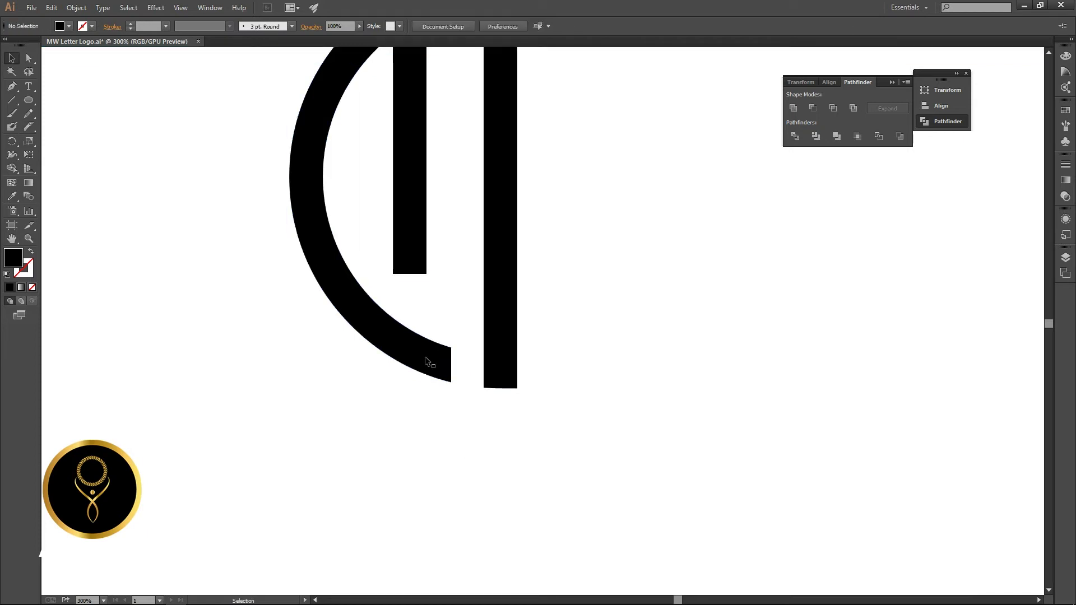
# Step: Paste a copy of the M-shaped half circle in front of the original, in the same place
pyautogui.hotkey('ctrl', '-')
pyautogui.hotkey('ctrl', '-')
pyautogui.scroll(1, 463, 296)
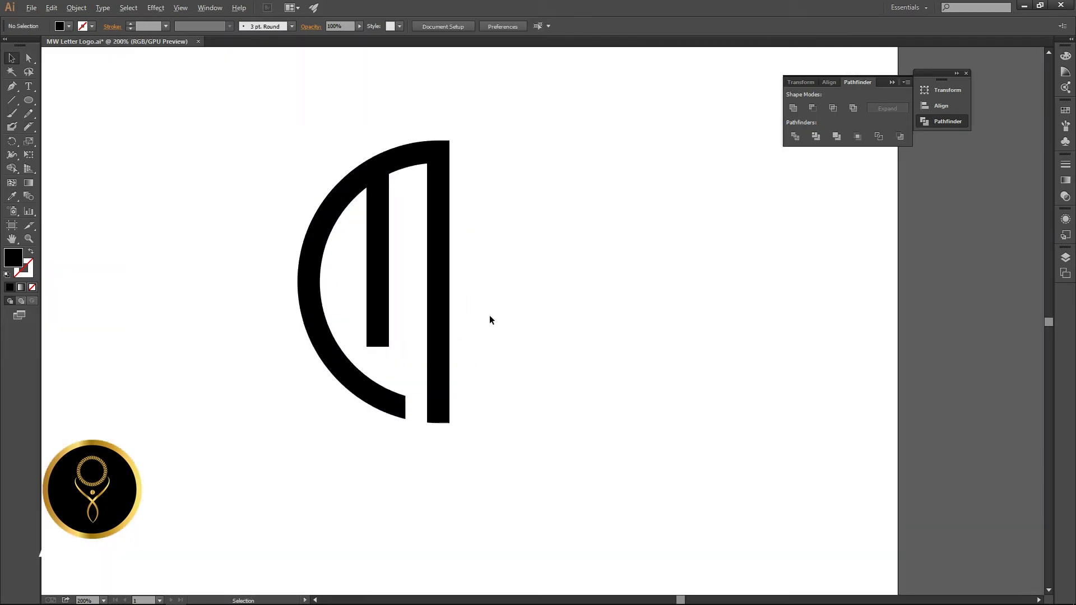
pyautogui.click(439, 294)
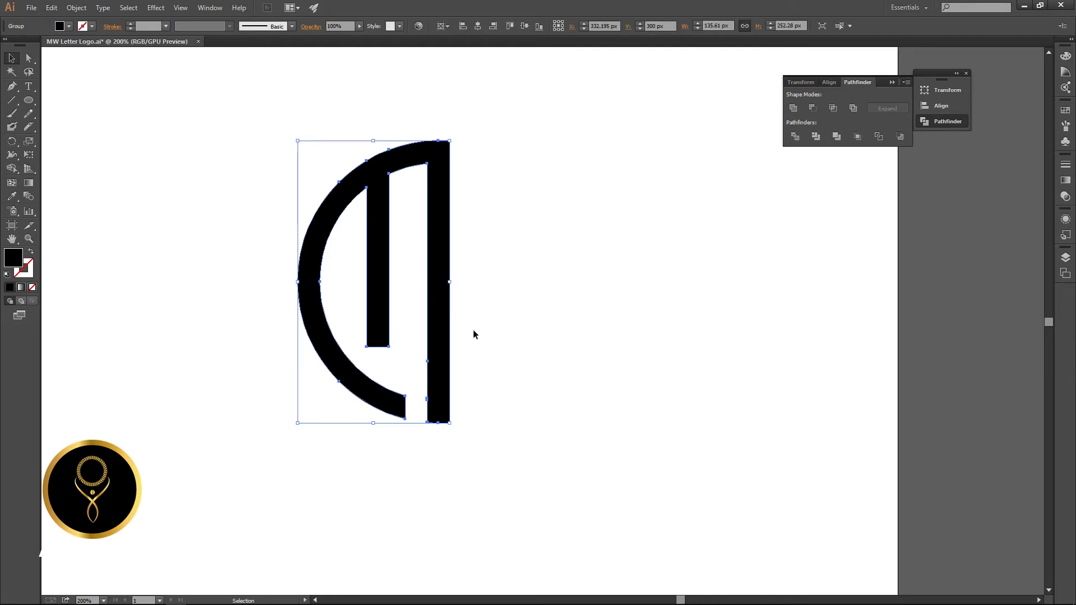
pyautogui.press('a')
pyautogui.click(512, 336)
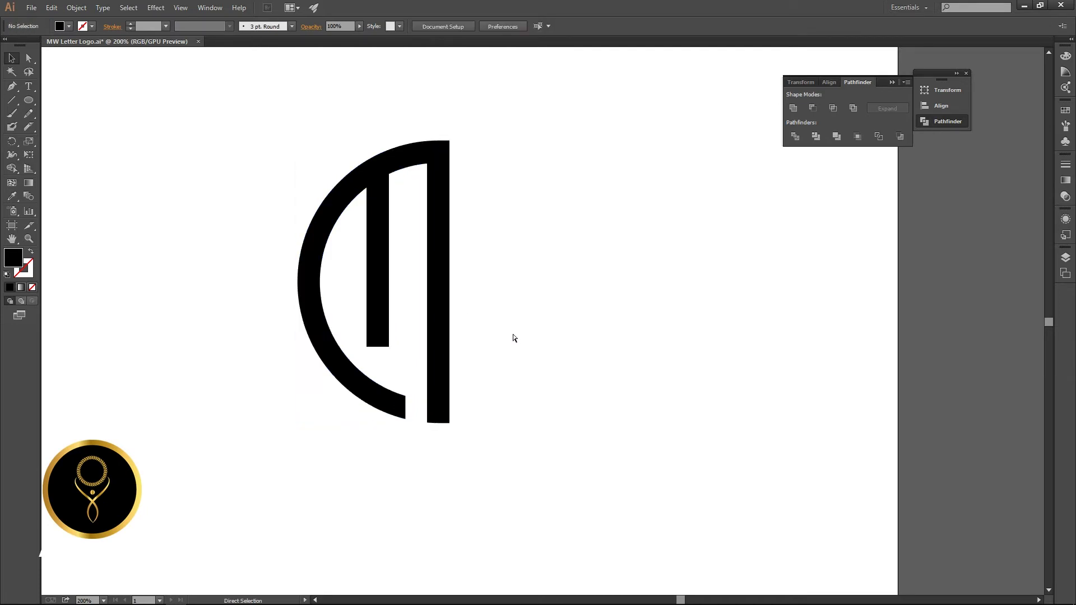
pyautogui.press('v')
pyautogui.click(449, 283)
# Step: Reflect the pasted copy across the horizontal axis
pyautogui.rightClick(448, 284)
pyautogui.moveTo(494, 364)
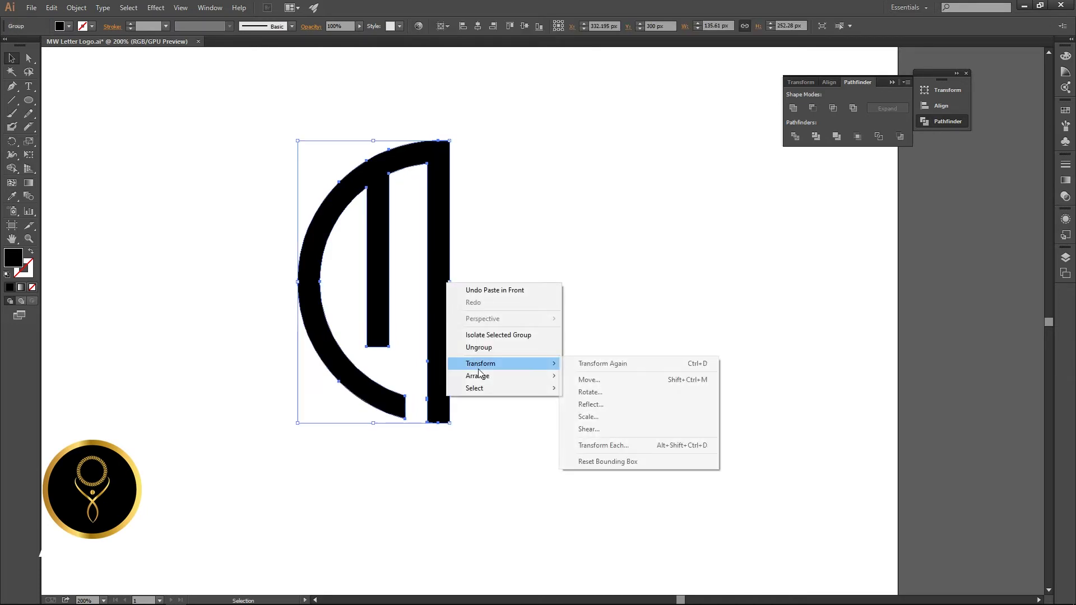
pyautogui.click(604, 408)
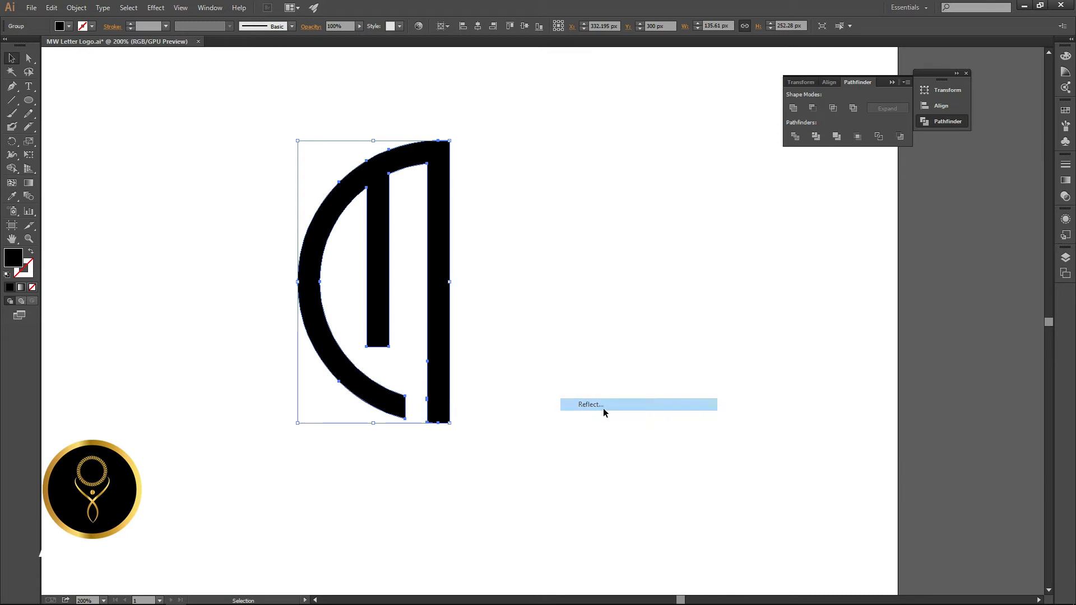
pyautogui.click(690, 352)
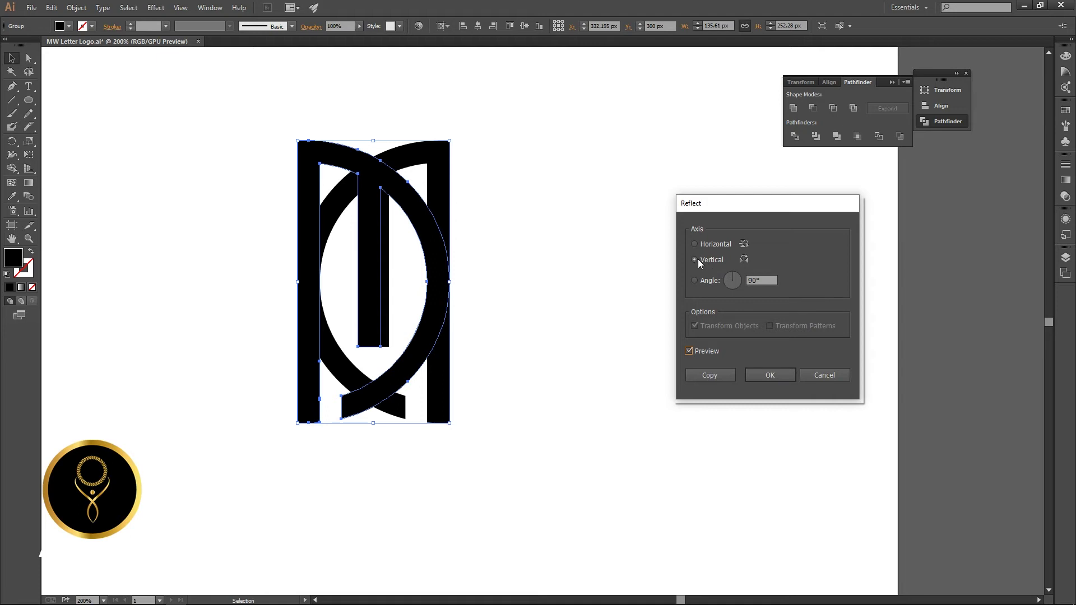
pyautogui.click(696, 244)
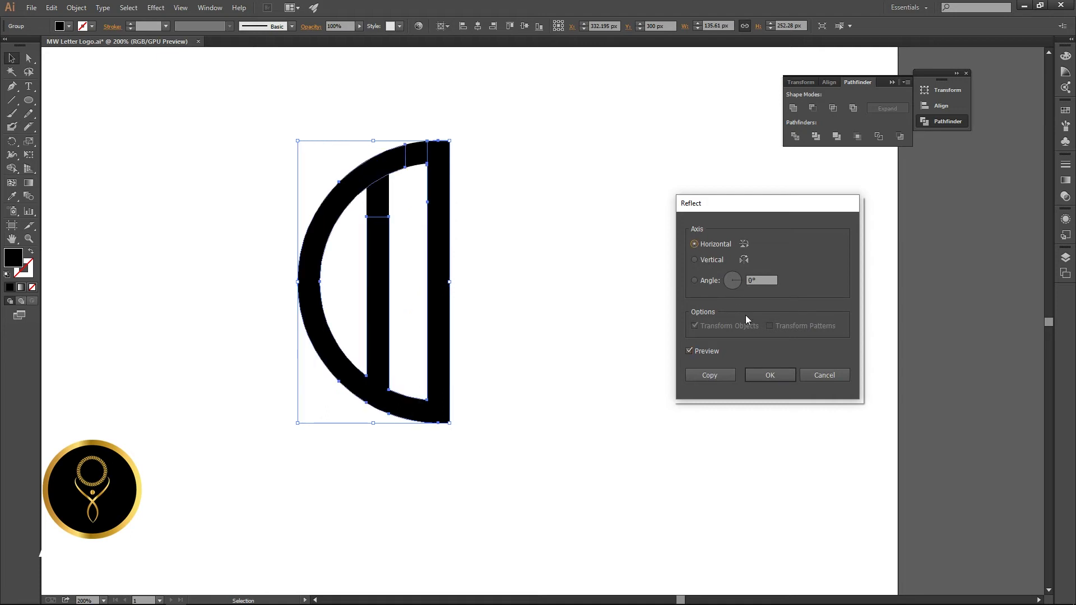
pyautogui.click(776, 375)
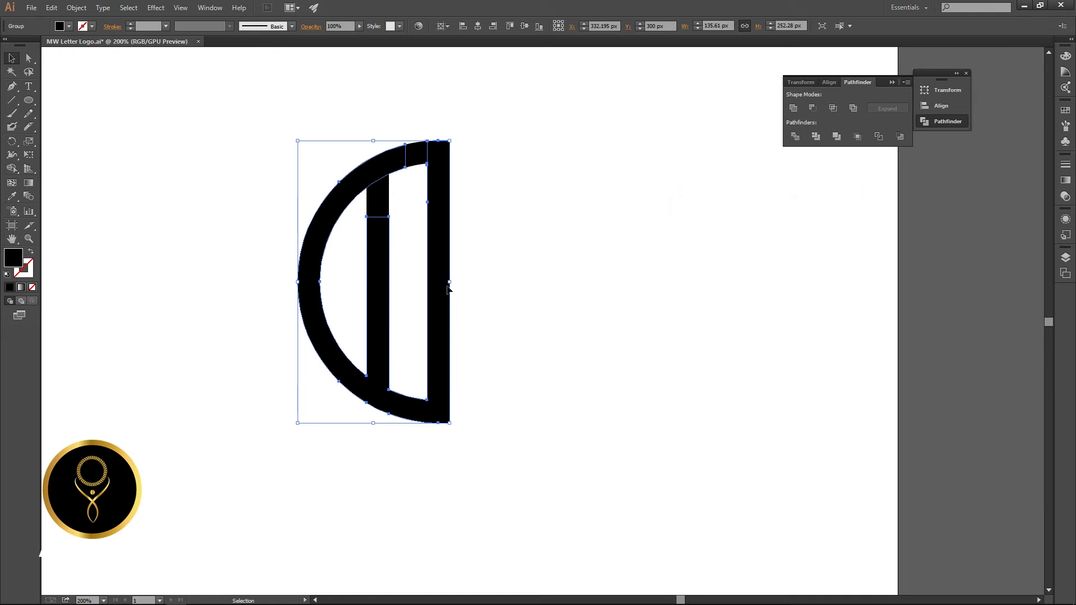
# Step: Duplicate the reflected shape horizontally to the right of the original, at about X 478 px
pyautogui.rightClick(441, 285)
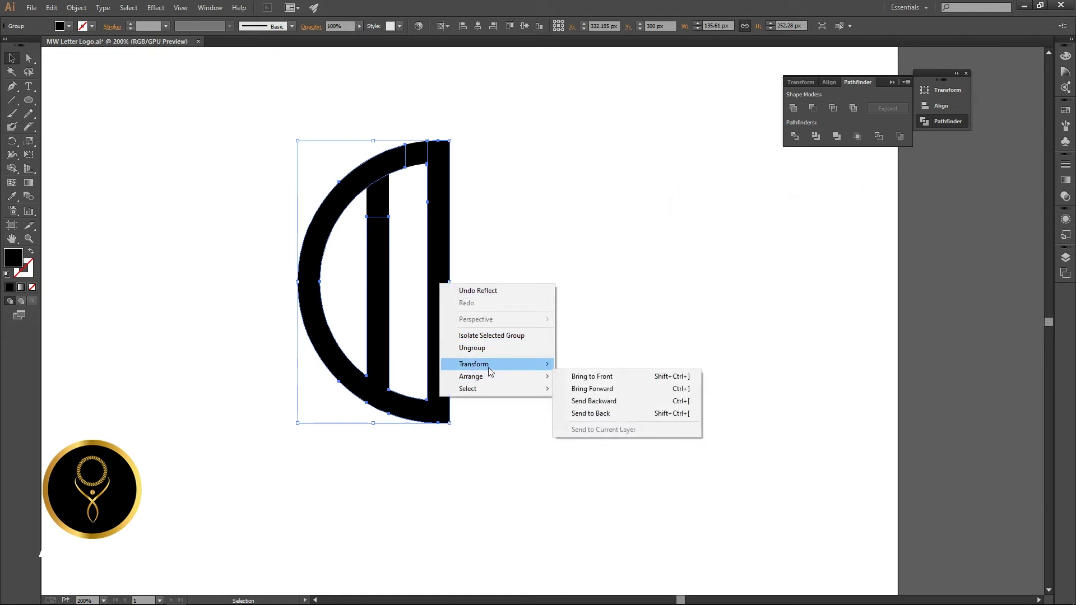
pyautogui.moveTo(489, 367)
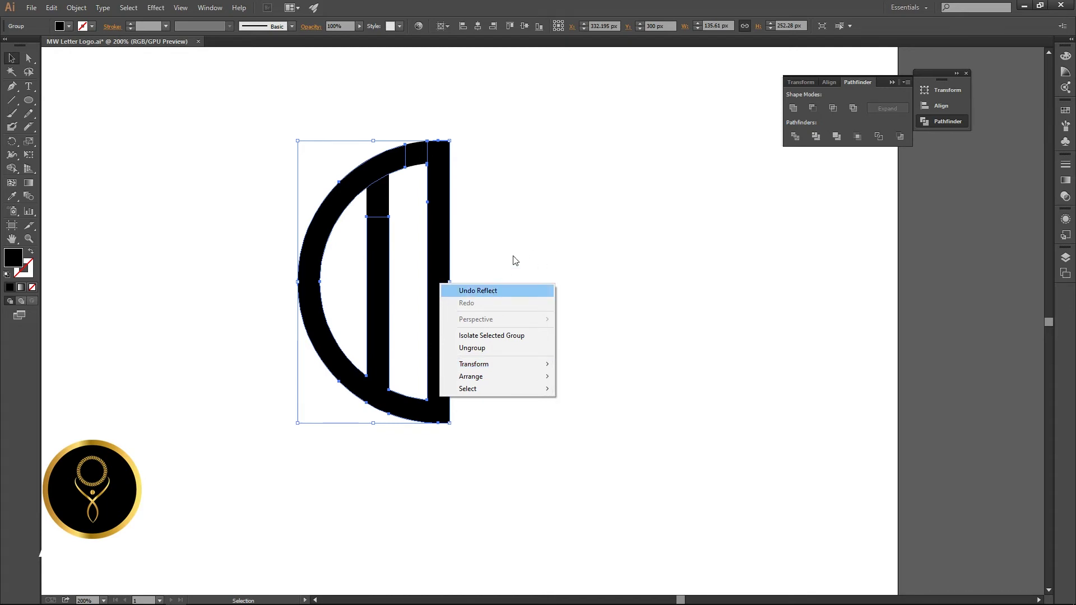
pyautogui.click(495, 220)
pyautogui.moveTo(425, 185); pyautogui.dragTo(555, 185)
# Step: Reflect the right-hand duplicate across the vertical axis to form the W half
pyautogui.rightClick(521, 183)
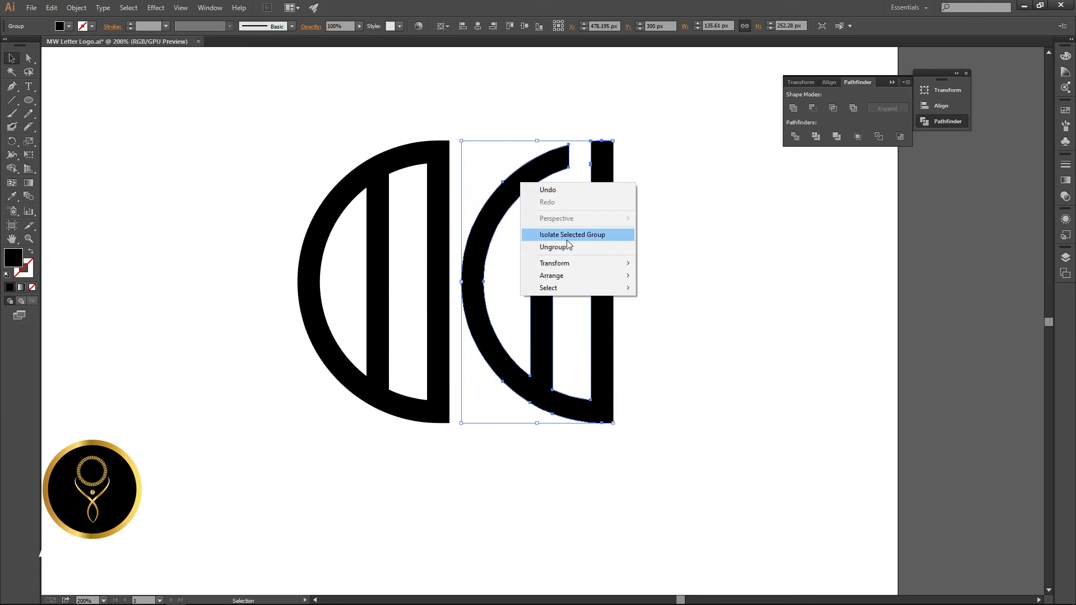
pyautogui.moveTo(573, 265)
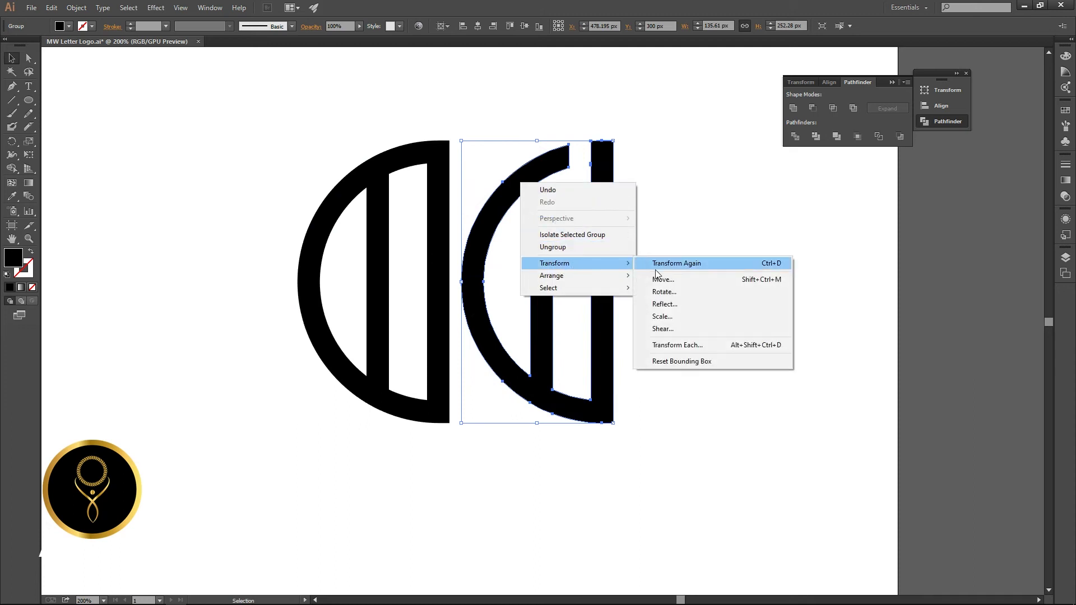
pyautogui.click(688, 303)
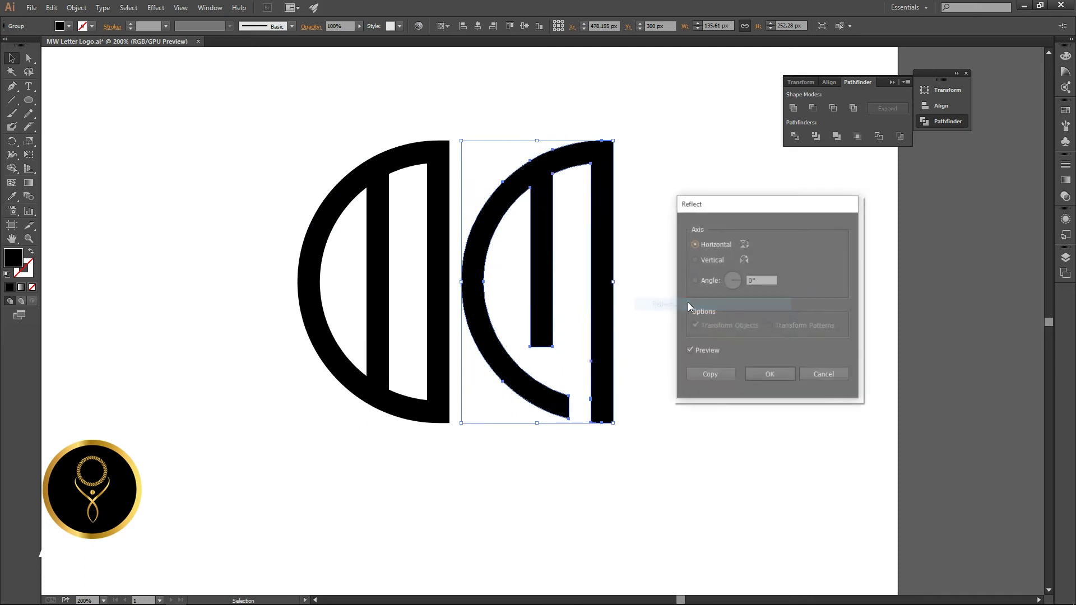
pyautogui.click(695, 260)
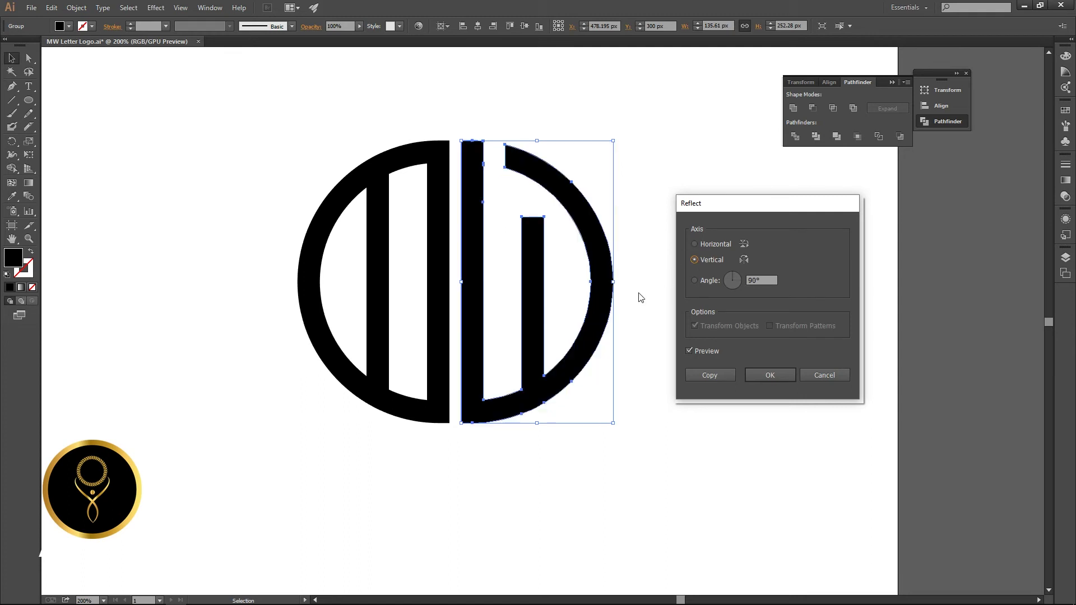
pyautogui.click(771, 375)
pyautogui.click(701, 378)
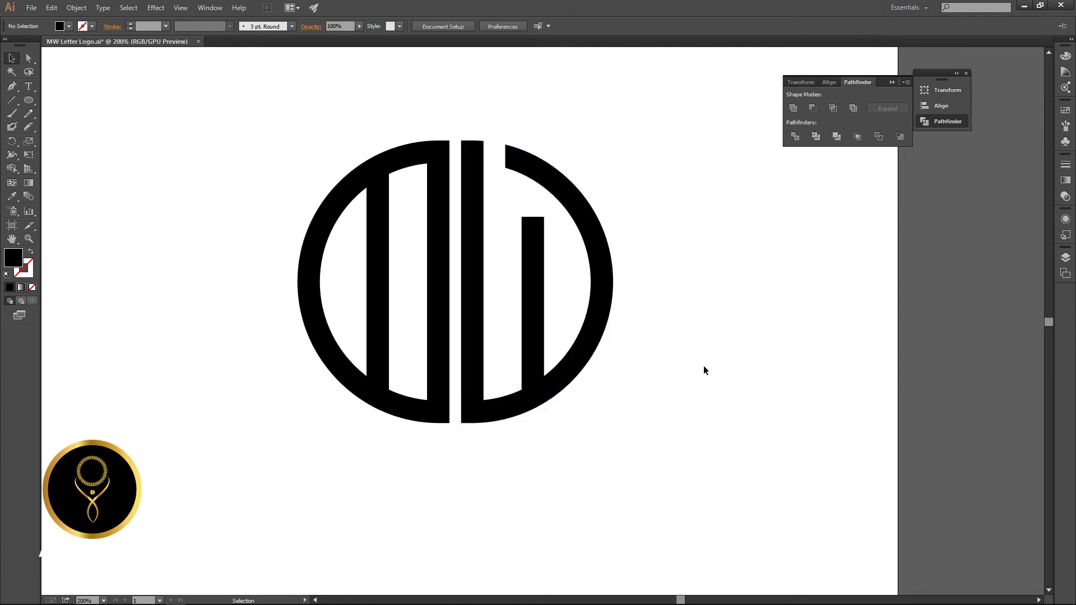
# Step: Nudge the W half left until only a narrow gap separates the stems, and delete the leftover reflected copy over the M
pyautogui.click(609, 321)
pyautogui.press('Left')
pyautogui.press('Left')
pyautogui.press('Left')
pyautogui.press('Left')
pyautogui.press('Left')
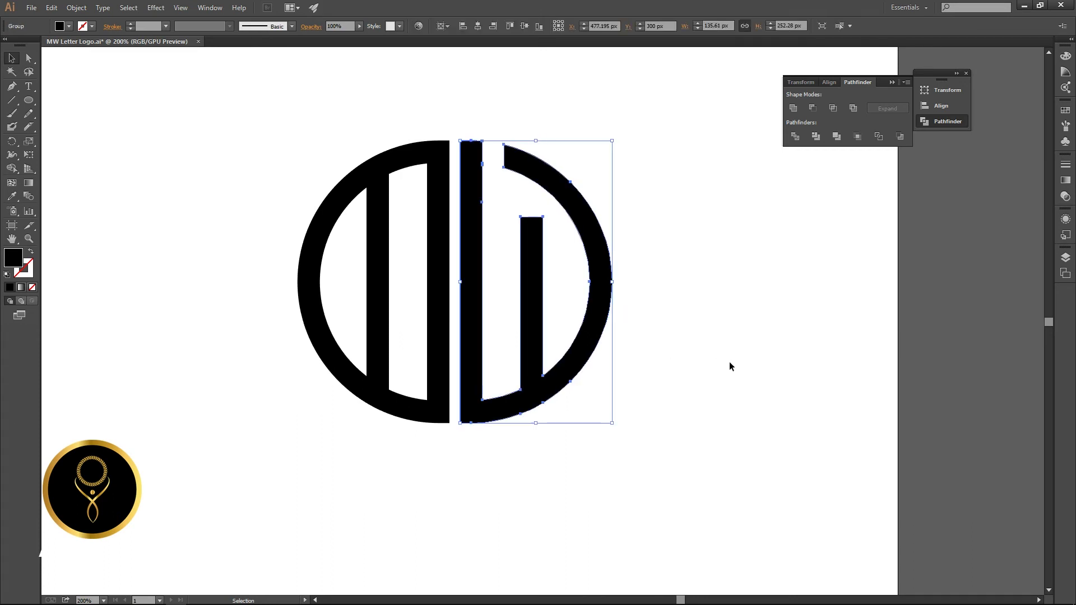
pyautogui.click(725, 366)
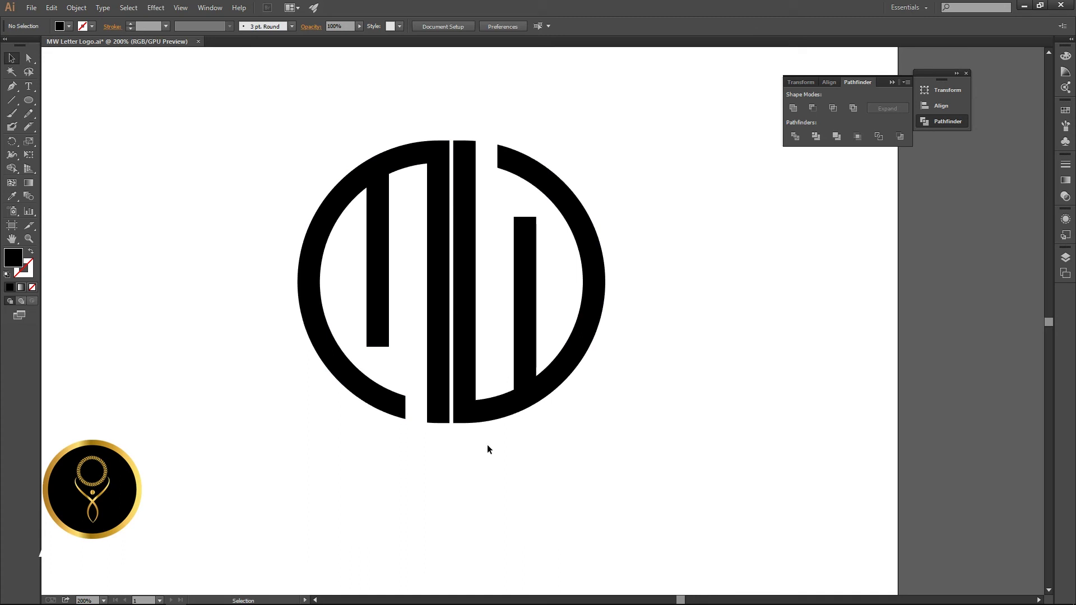
pyautogui.click(464, 357)
pyautogui.click(473, 470)
# Step: Try rounding the inner corner of the M's lower arc end with a radius of about 30.5 px
pyautogui.press('a')
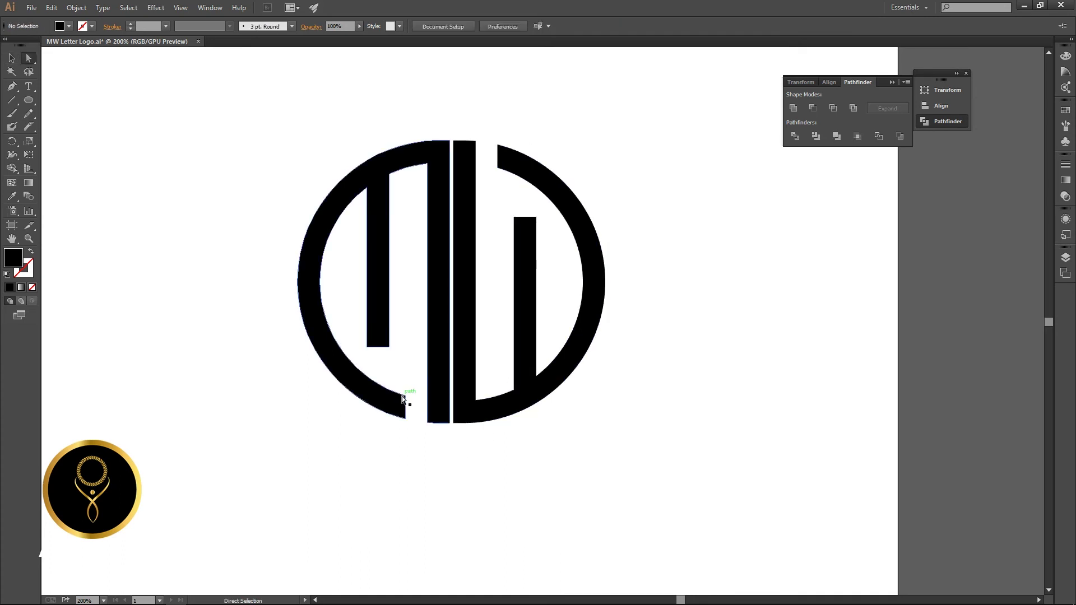
pyautogui.click(405, 396)
pyautogui.moveTo(398, 404); pyautogui.dragTo(330, 467)
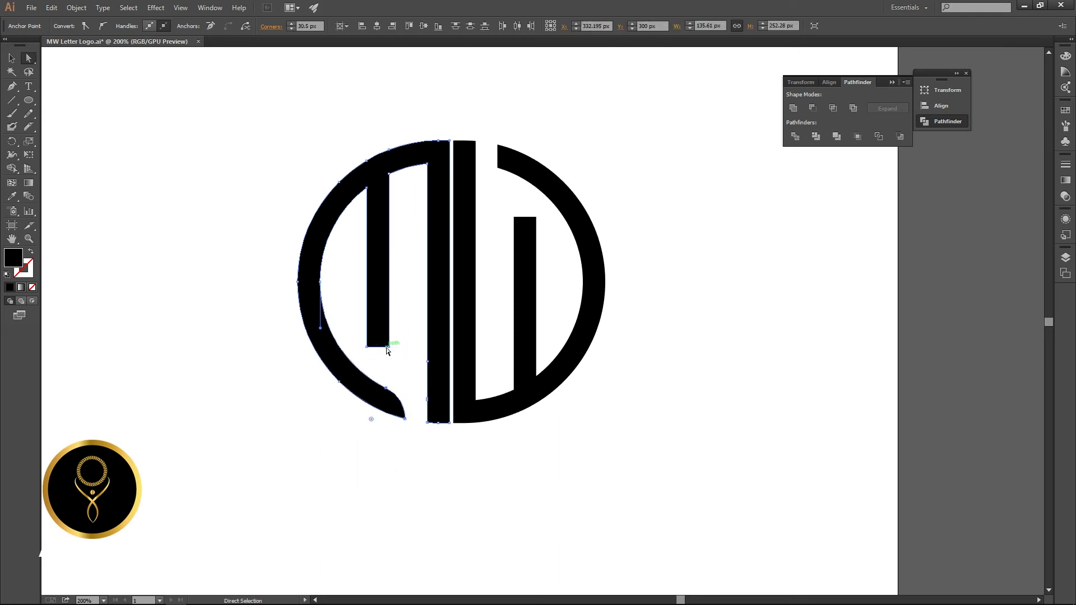
pyautogui.press('v')
pyautogui.hotkey('ctrl', 'z')
pyautogui.click(425, 473)
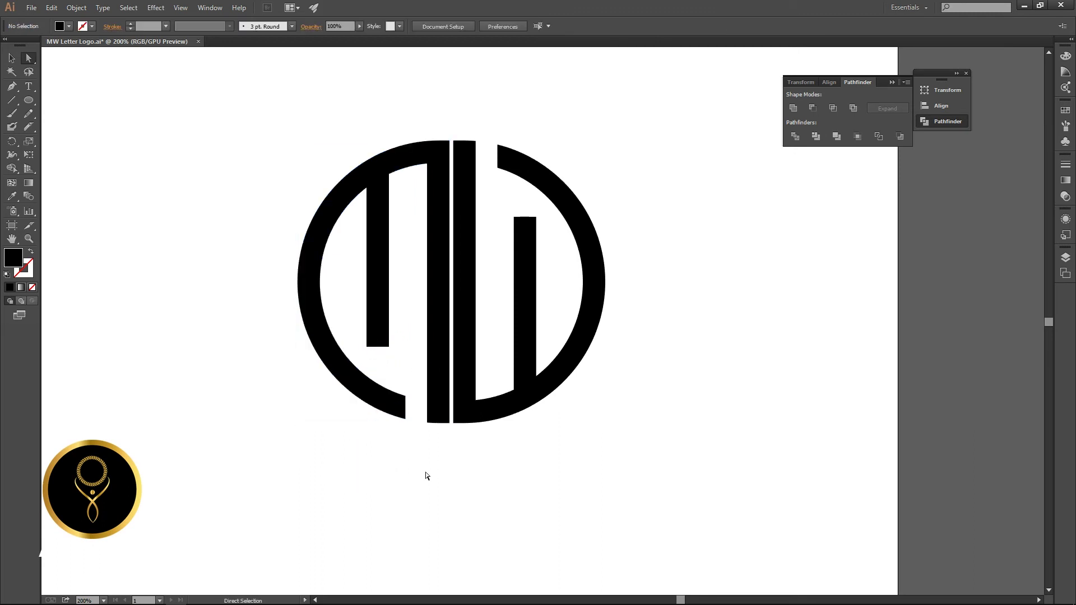
# Step: Fill the M half of the logo with the light blue swatch from the bright color group
pyautogui.press('v')
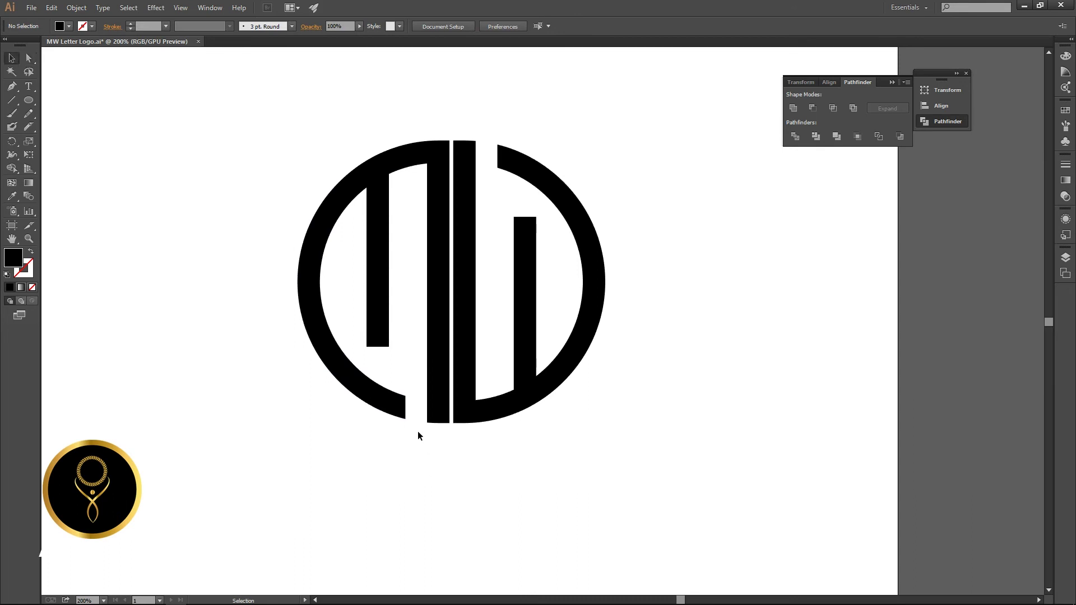
pyautogui.click(435, 204)
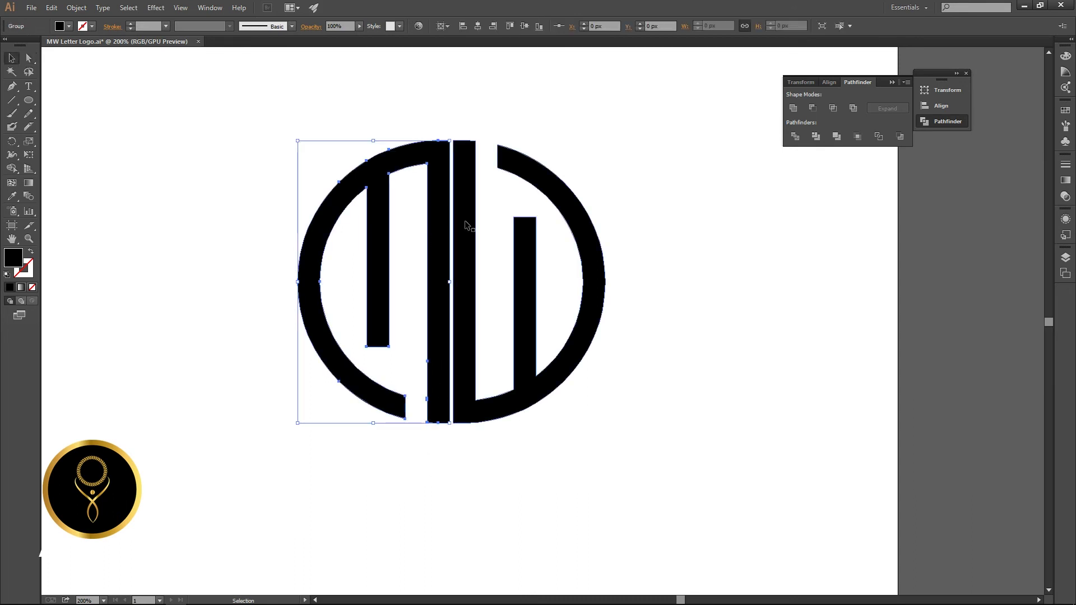
pyautogui.click(1066, 114)
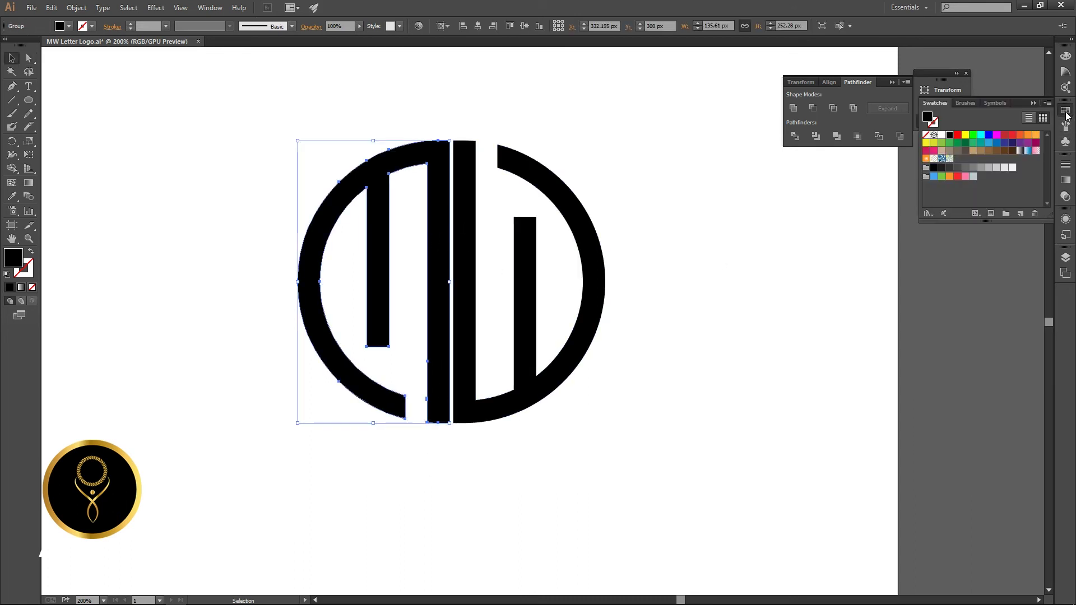
pyautogui.click(934, 177)
pyautogui.click(768, 259)
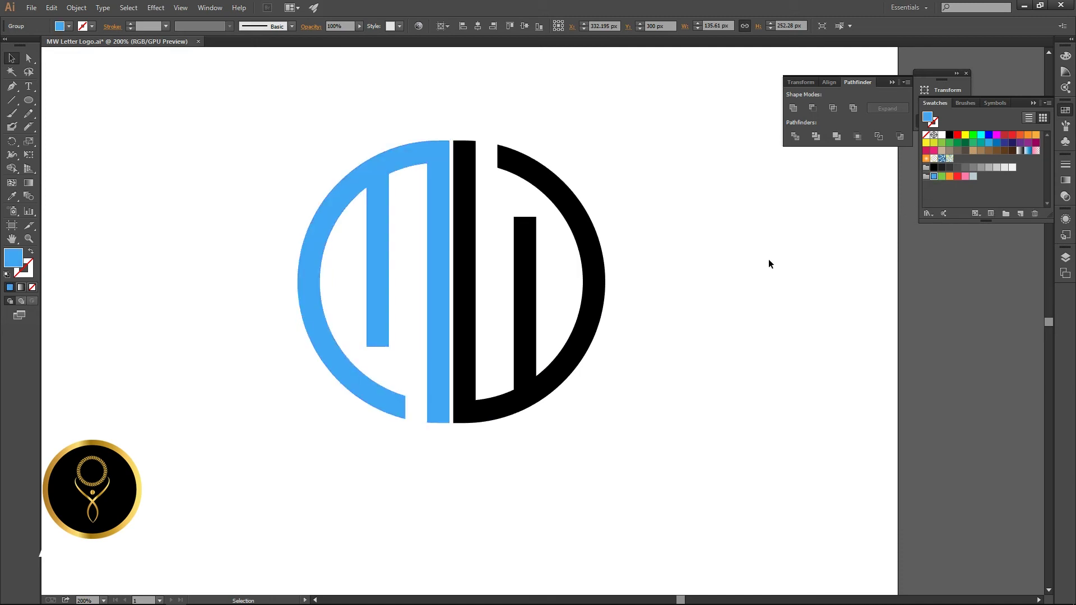
# Step: Fill the W half of the logo with the dark gray swatch R=77 G=77 B=77
pyautogui.click(596, 265)
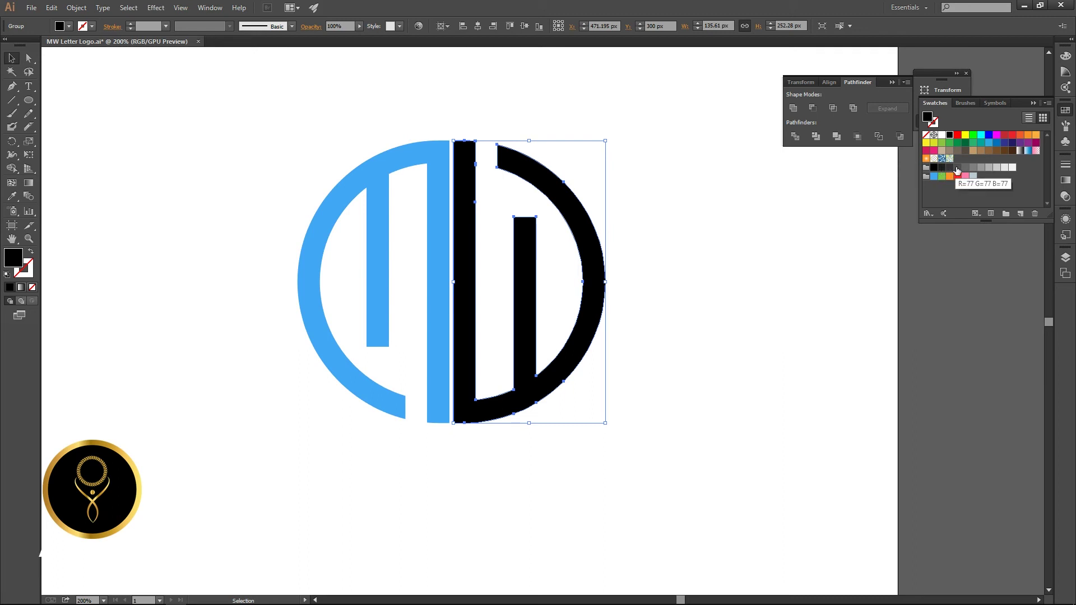
pyautogui.click(957, 169)
pyautogui.click(751, 272)
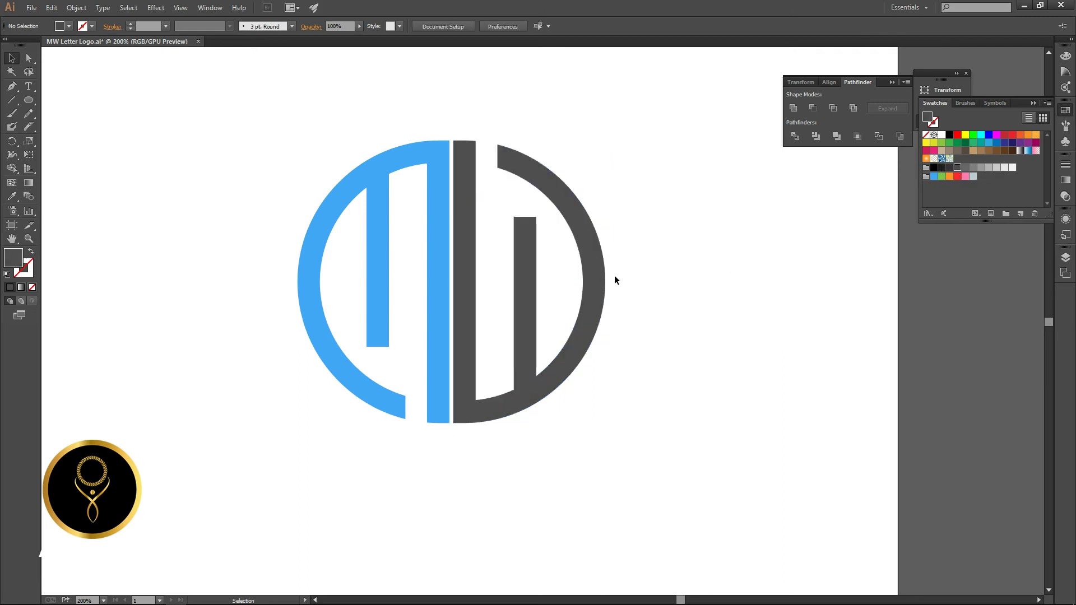
# Step: Center the whole logo, both halves together, horizontally and vertically on the artboard and deselect it
pyautogui.scroll(-1, 614, 274)
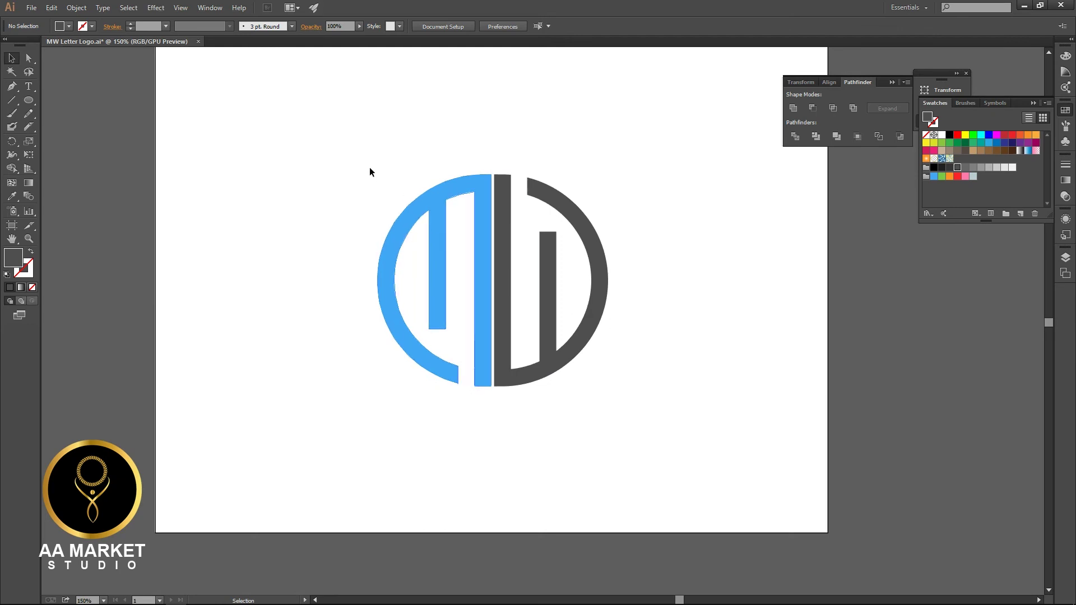
pyautogui.moveTo(333, 136); pyautogui.dragTo(611, 408)
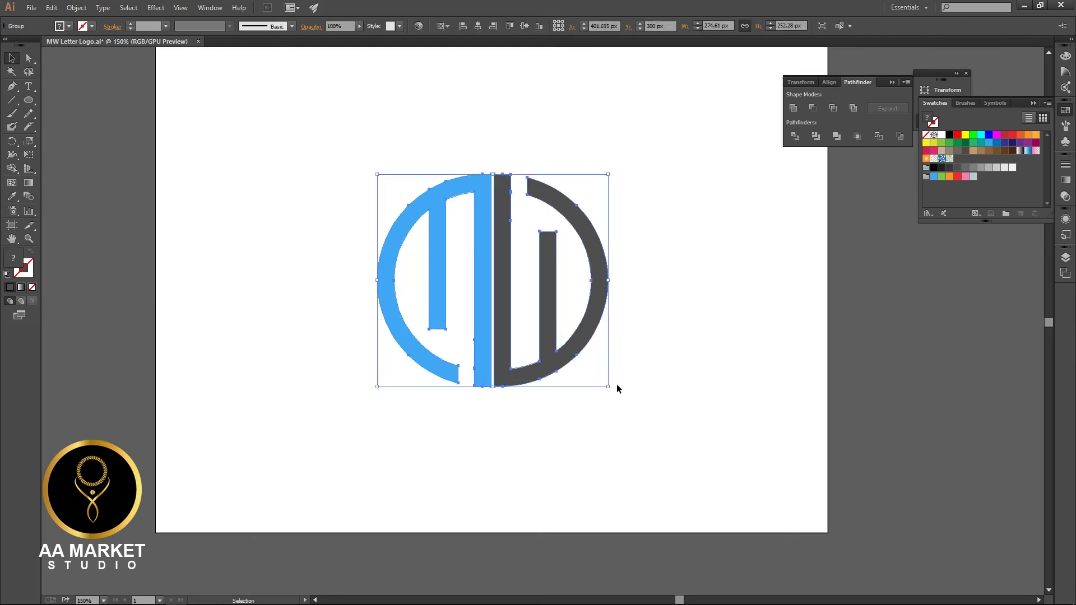
pyautogui.click(1034, 102)
pyautogui.click(943, 105)
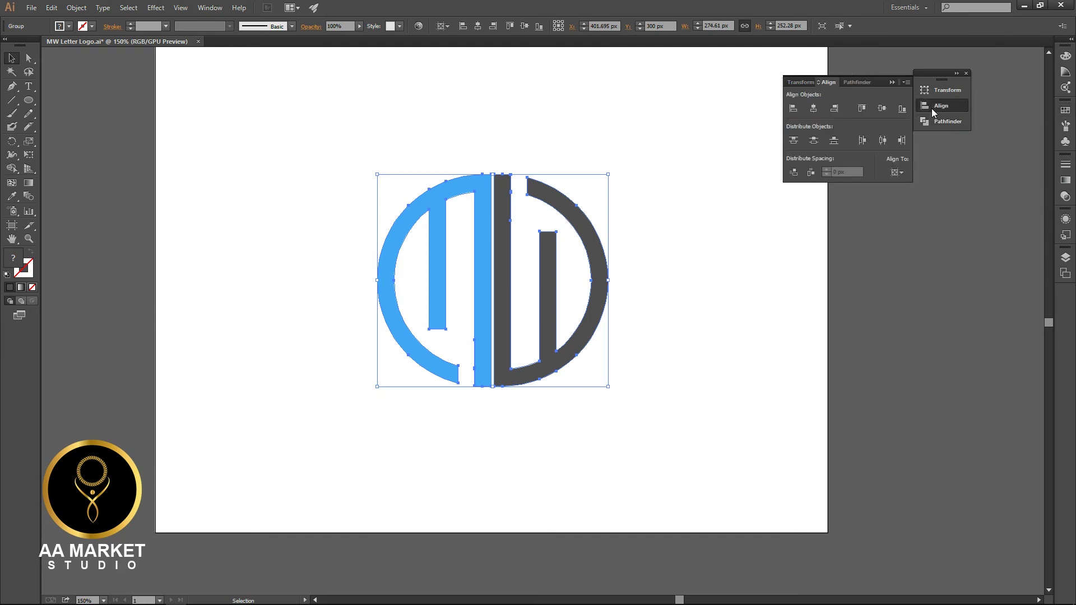
pyautogui.click(815, 108)
pyautogui.click(884, 108)
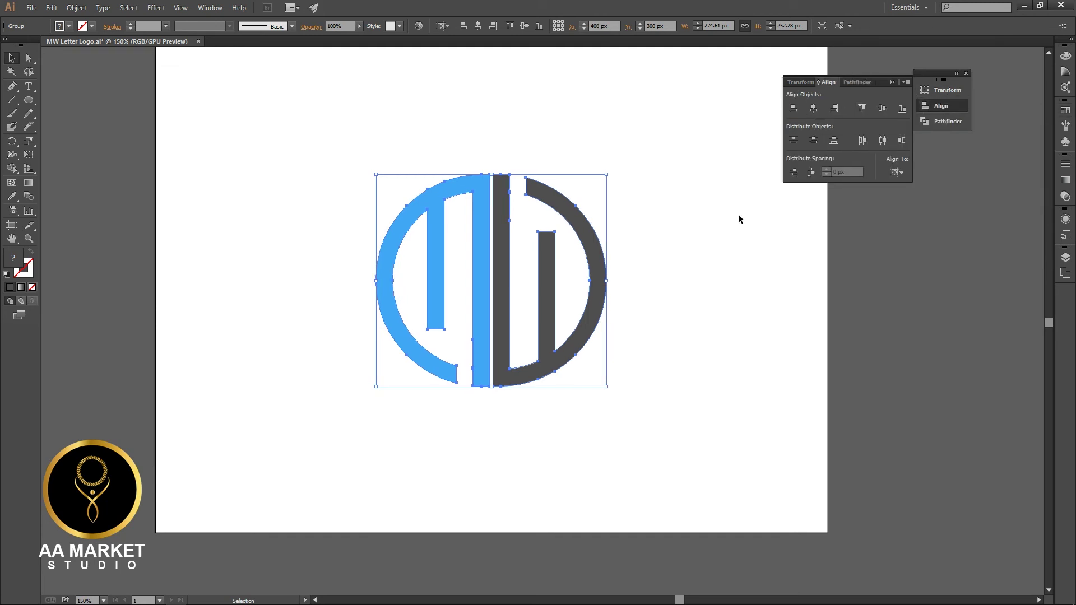
pyautogui.hscroll(-3, 695, 210)
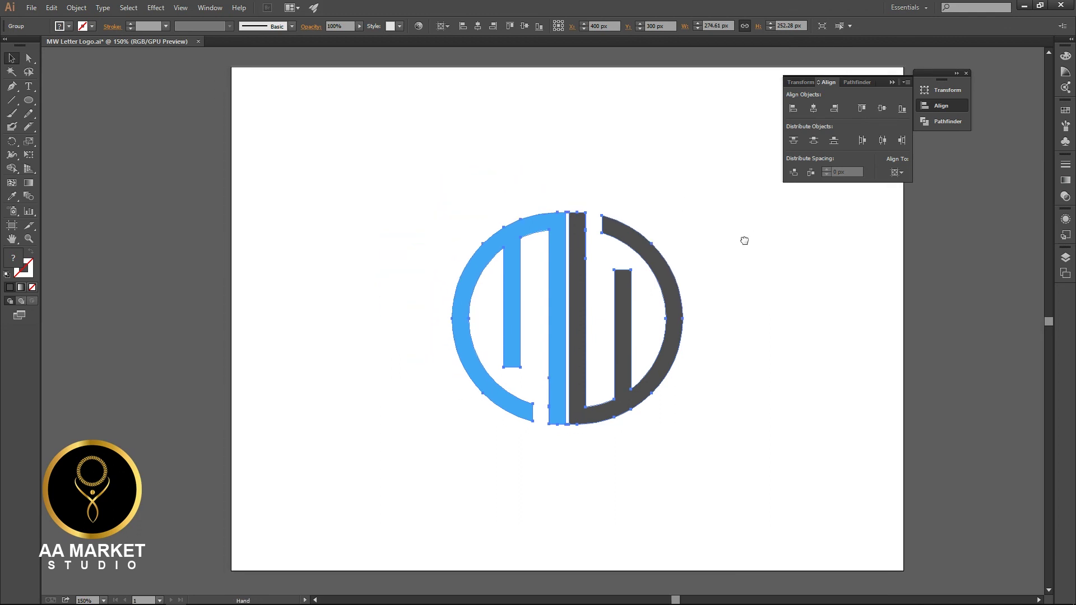
pyautogui.click(895, 82)
pyautogui.click(786, 246)
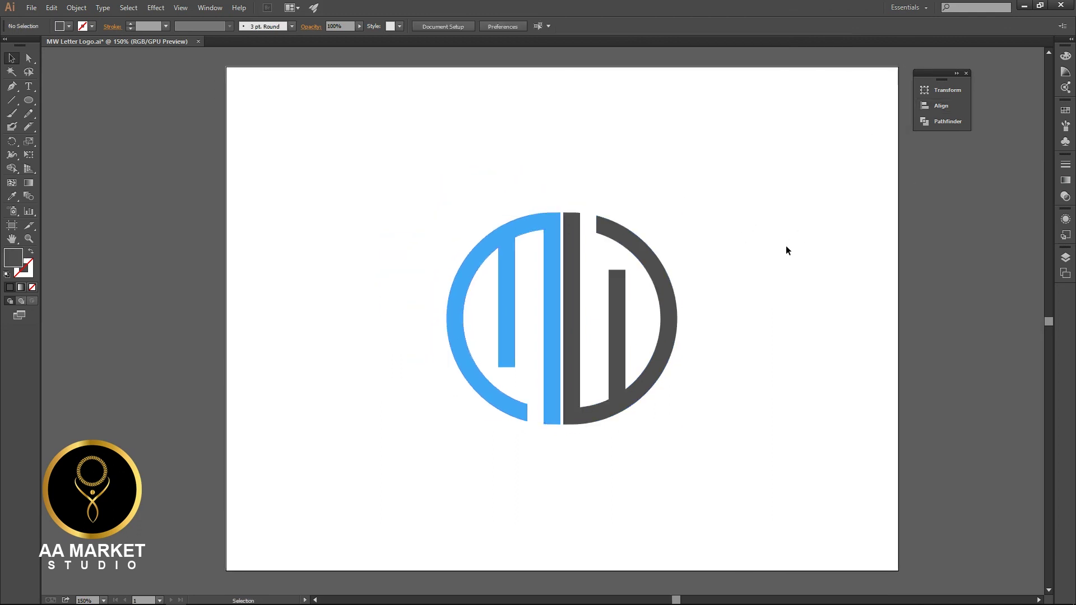
# Step: Switch to Photoshop, paste the logo into Layer 1.psb as a smart object, and enlarge it from the center to about 169%
pyautogui.hotkey('alt', 'Tab')
pyautogui.hotkey('ctrl', 'v')
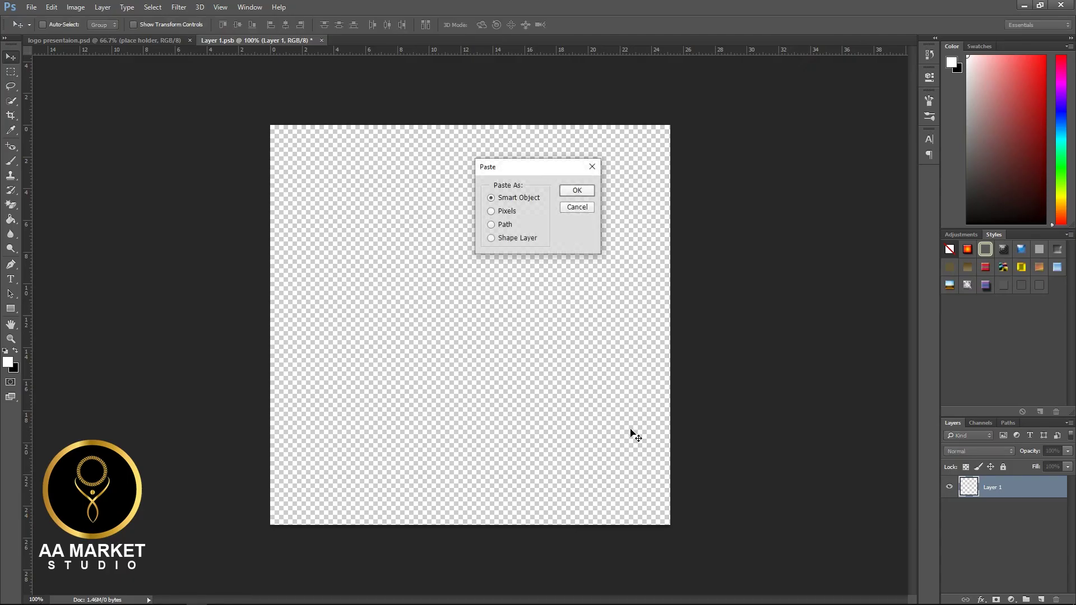
pyautogui.press('Return')
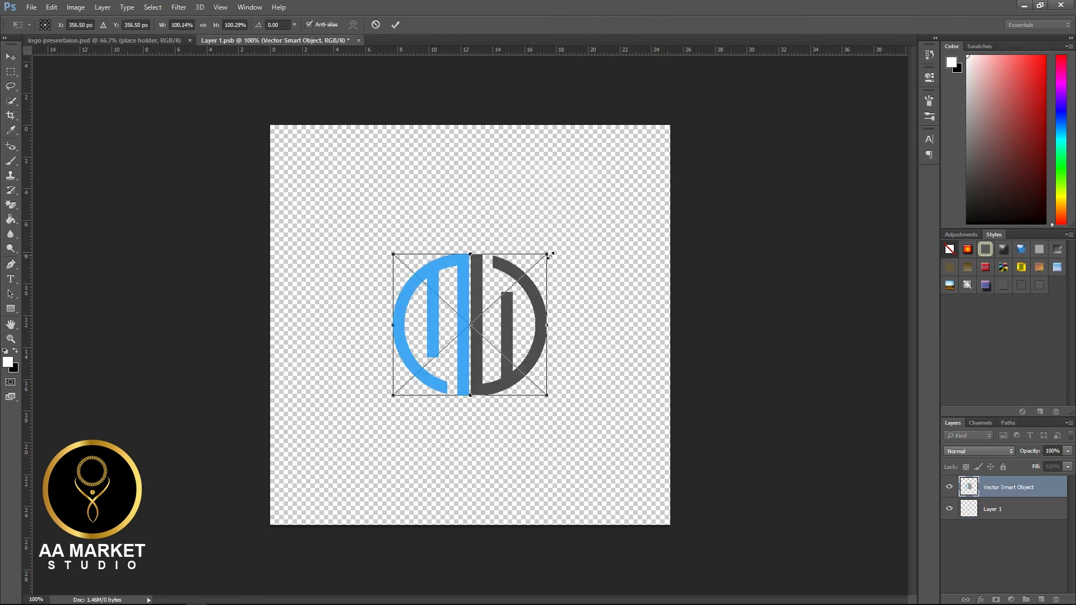
pyautogui.moveTo(549, 255); pyautogui.dragTo(605, 209)
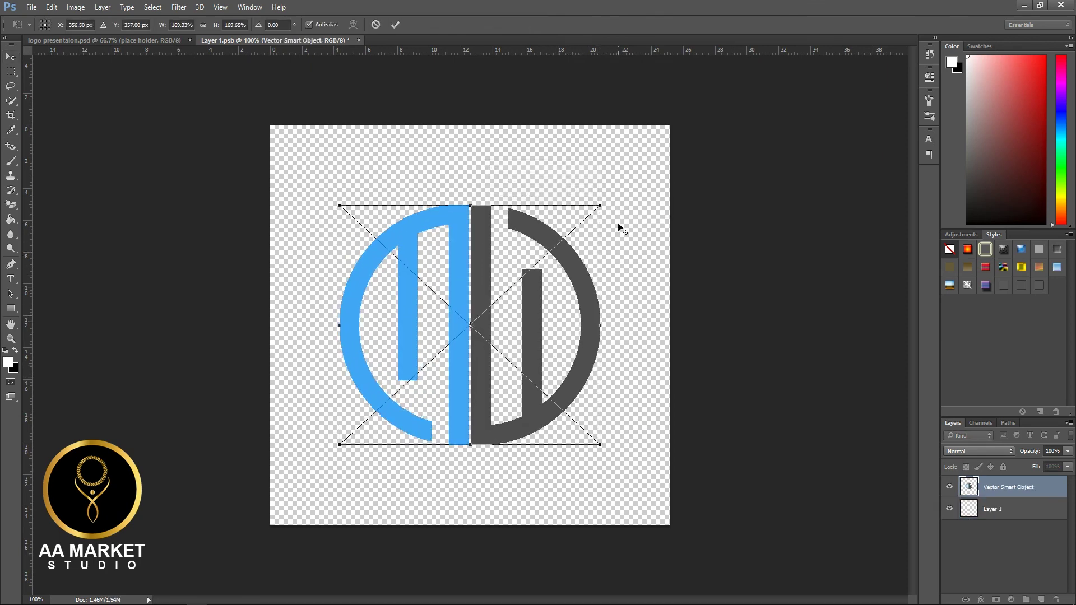
pyautogui.press('Return')
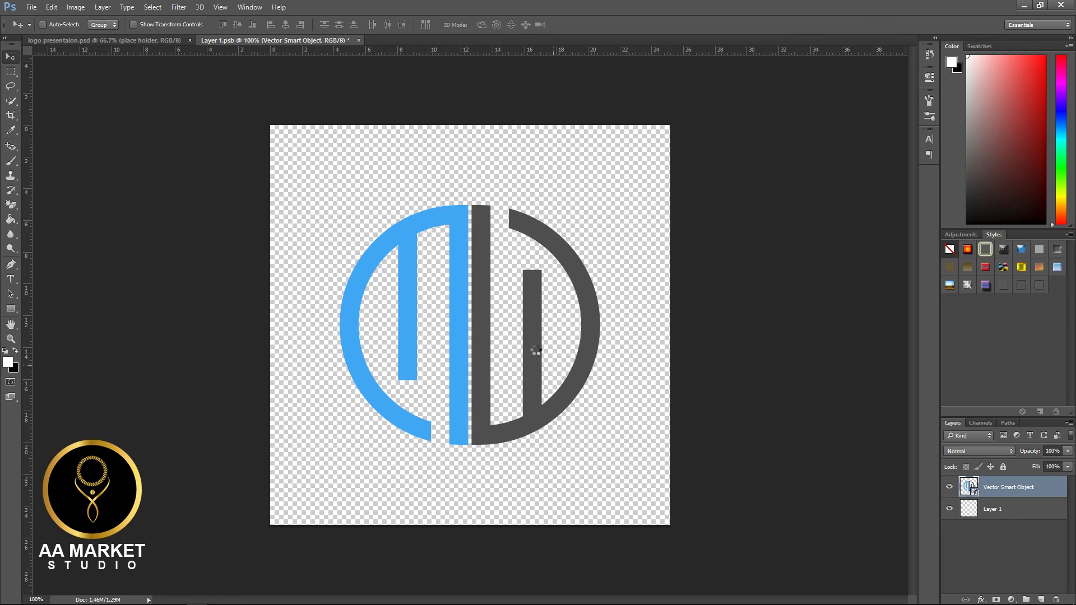
# Step: Save Layer 1.psb and return to the logo presentation document to update the mockup
pyautogui.hotkey('ctrl', 's')
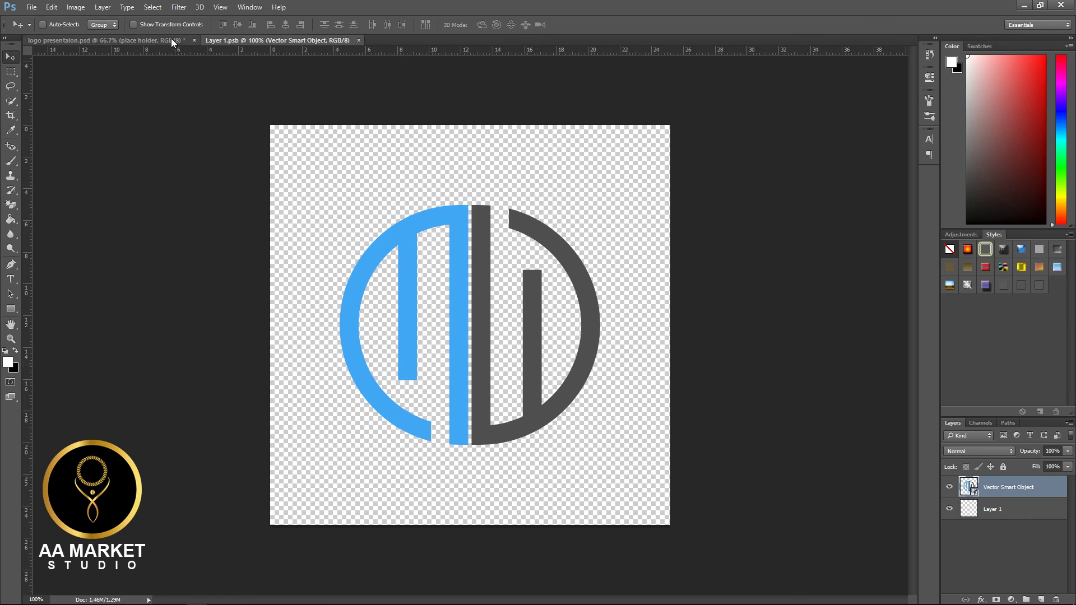
pyautogui.click(171, 41)
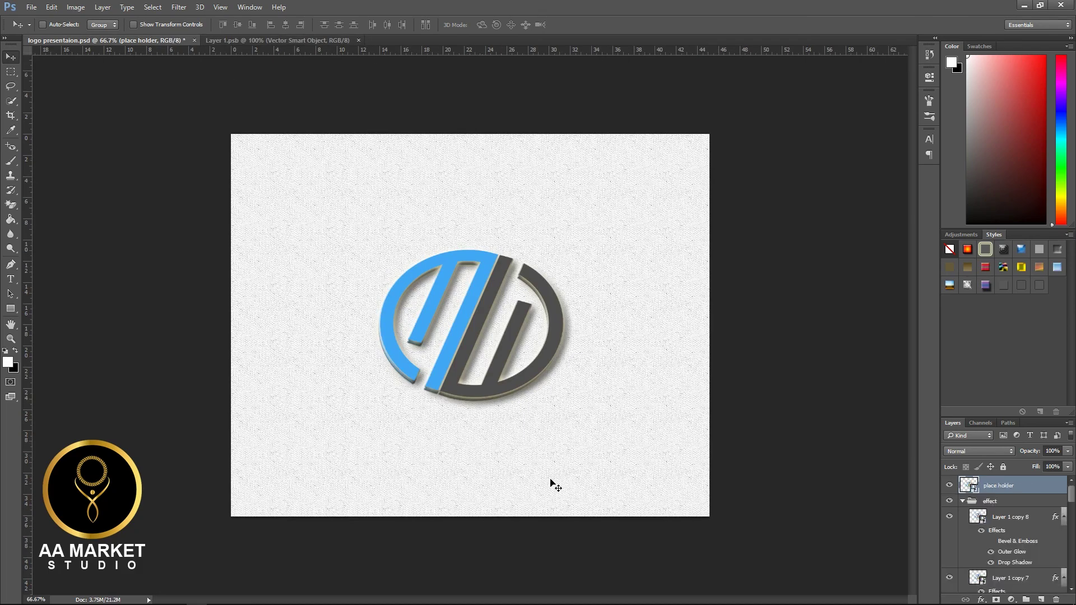